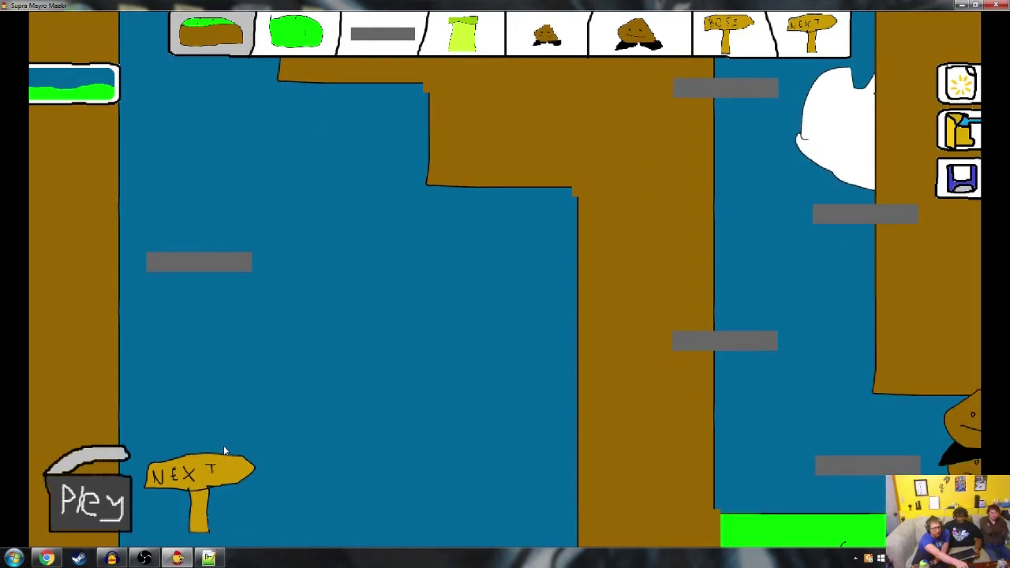
# Step: Remove the lowest ground block from the leftmost column of the stepped ceiling above the NEXT sign
pyautogui.scroll(3, 261, 150)
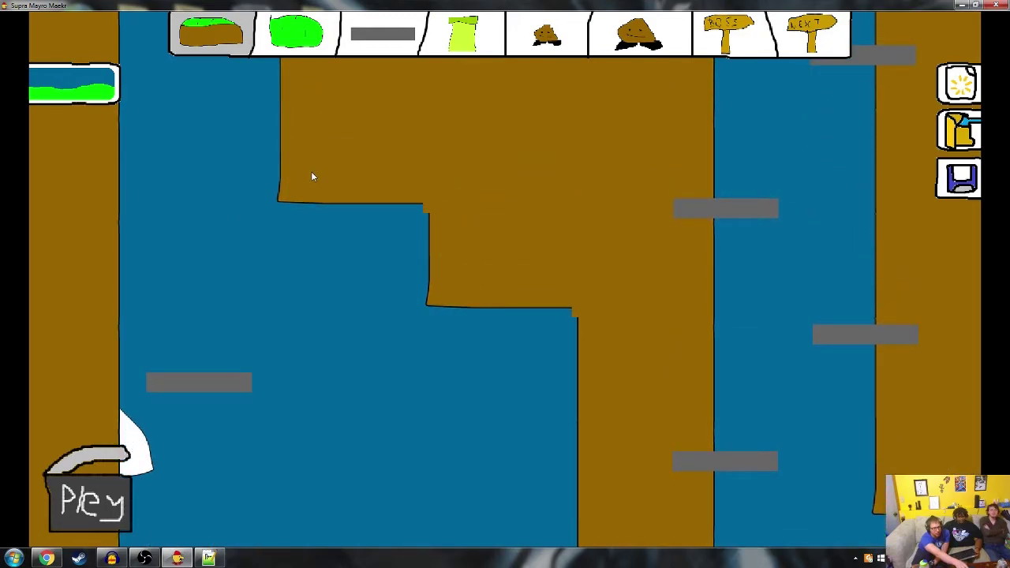
pyautogui.rightClick(311, 172)
pyautogui.scroll(8, 313, 270)
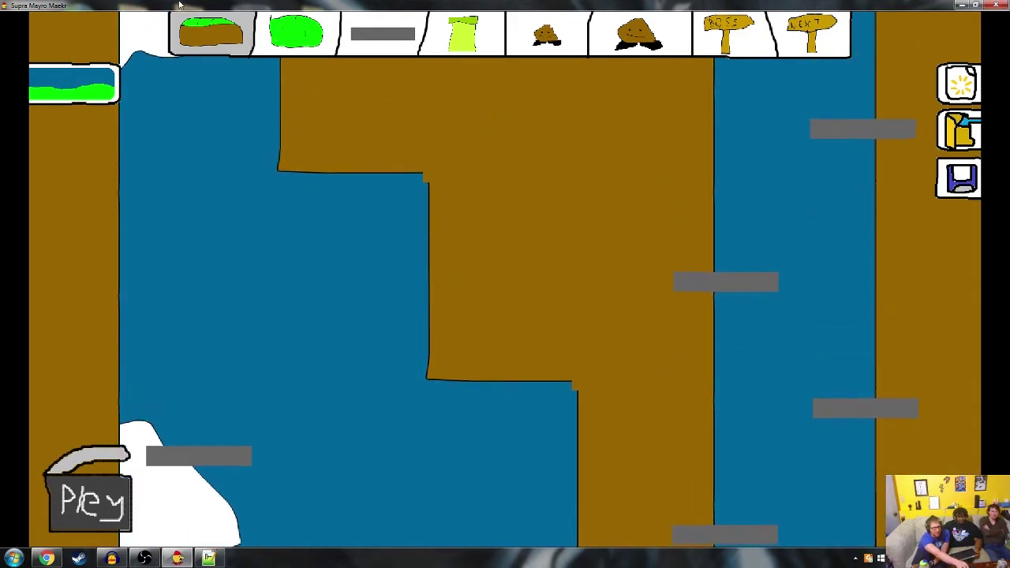
# Step: Move the NEXT sign and the grey platform above it farther down the shaft
pyautogui.hscroll(-5, 113, 111)
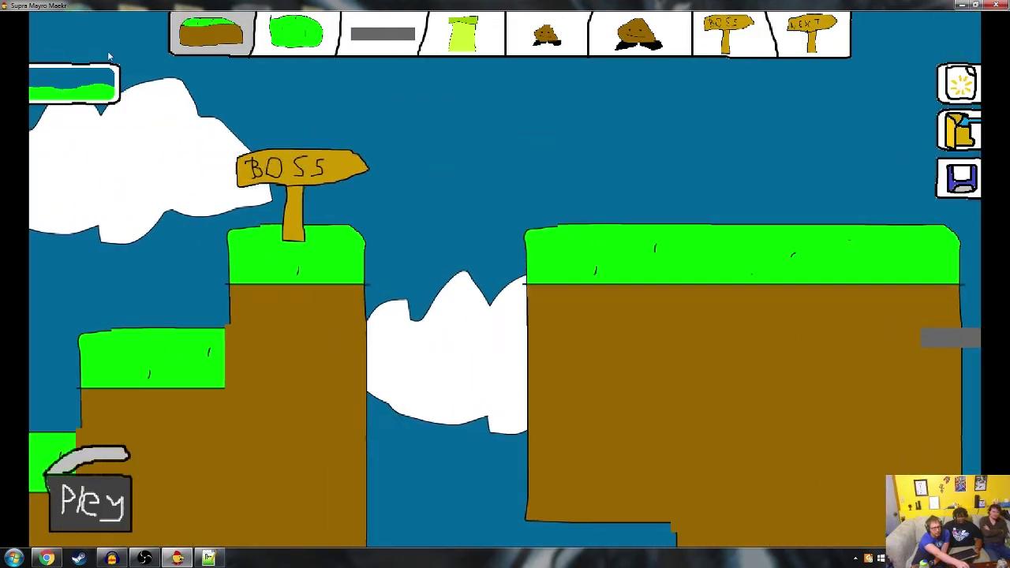
pyautogui.hscroll(-9, 71, 289)
pyautogui.hscroll(-15, 2, 273)
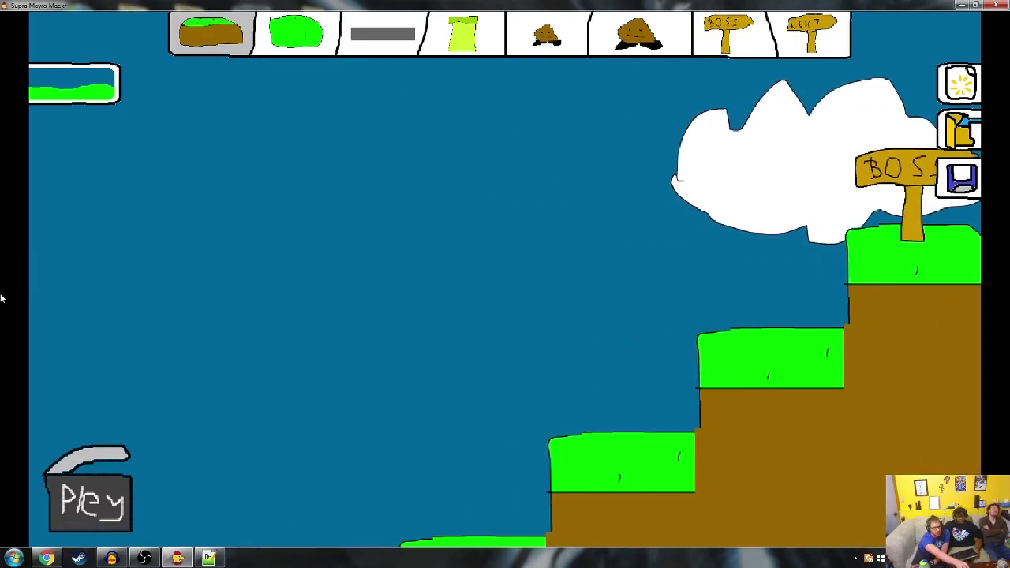
pyautogui.hscroll(-4, 504, 299)
pyautogui.hscroll(15, 505, 300)
pyautogui.hscroll(15, 836, 383)
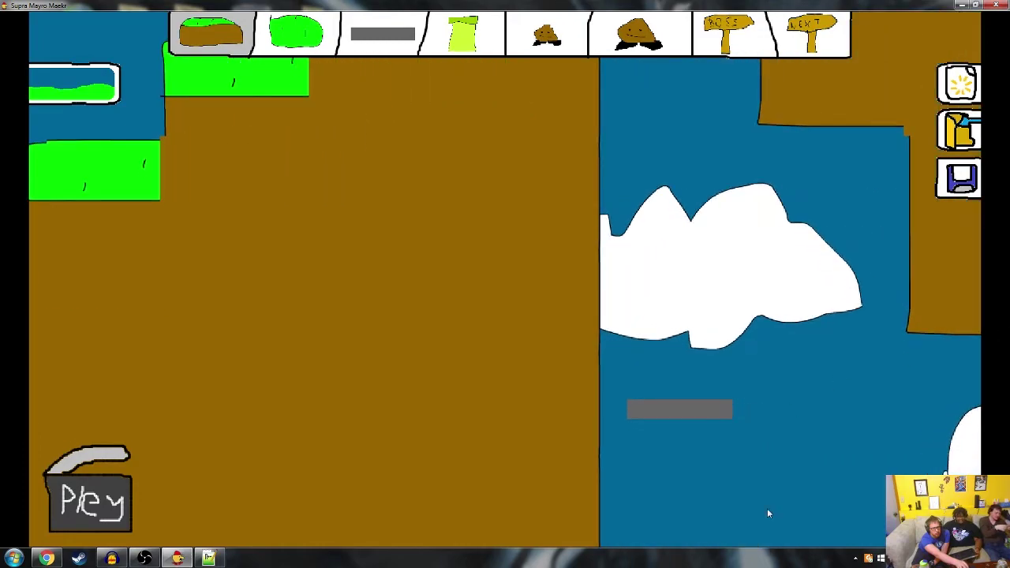
pyautogui.scroll(-5, 741, 423)
pyautogui.moveTo(681, 408); pyautogui.dragTo(680, 511)
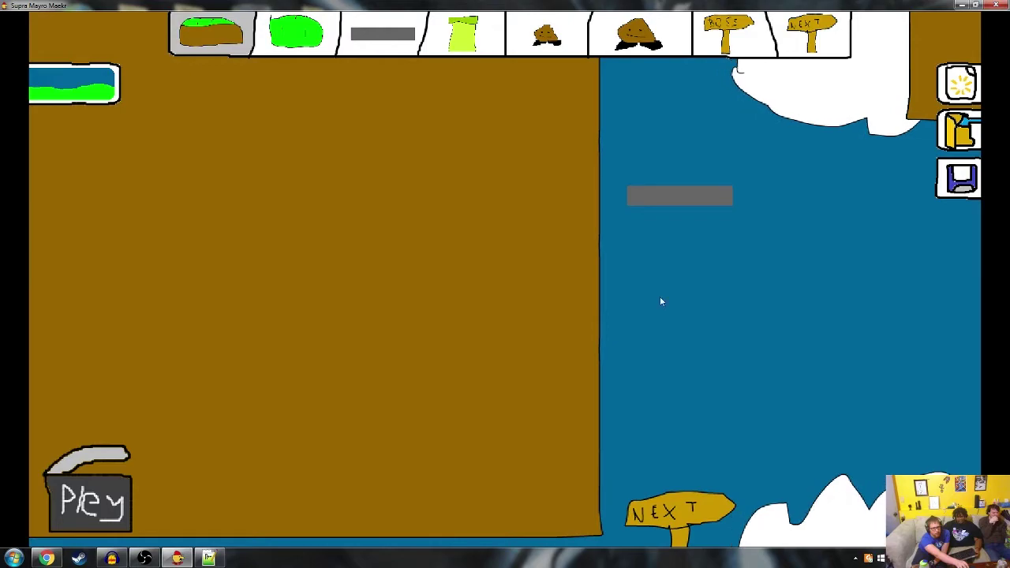
pyautogui.moveTo(675, 206); pyautogui.dragTo(669, 291)
# Step: Restore the missing ground block in the leftmost column of the stepped ceiling, removing any extra block placed below it
pyautogui.press('Right')
pyautogui.press('Up')
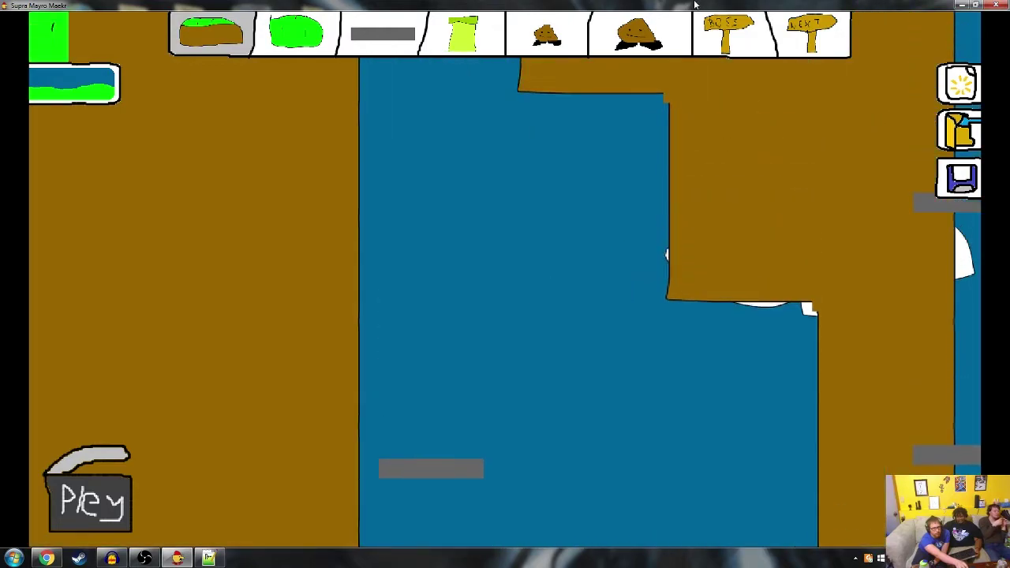
pyautogui.press('Up')
pyautogui.moveTo(263, 30); pyautogui.dragTo(616, 448)
pyautogui.press('Down')
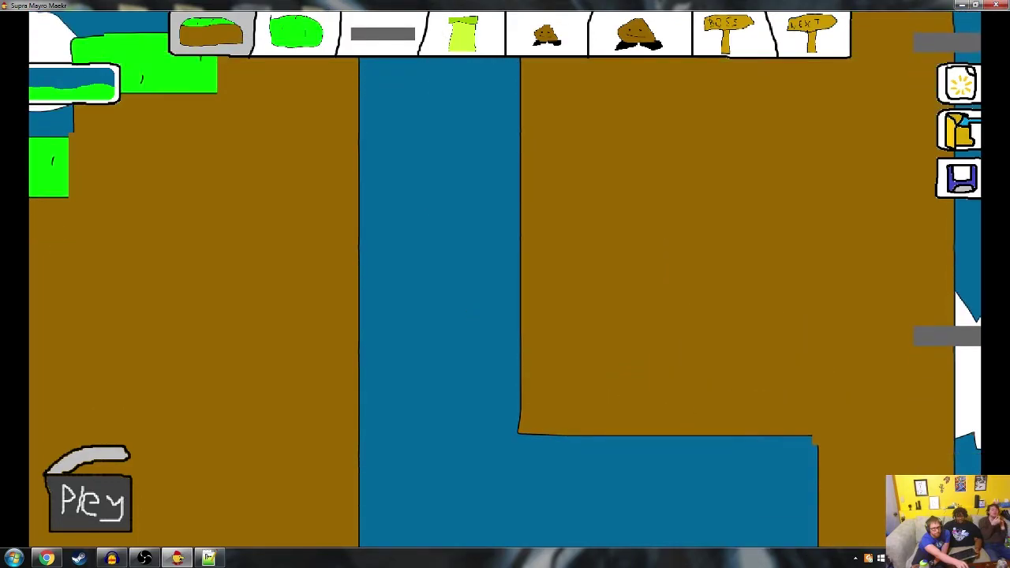
pyautogui.moveTo(572, 170); pyautogui.dragTo(838, 478)
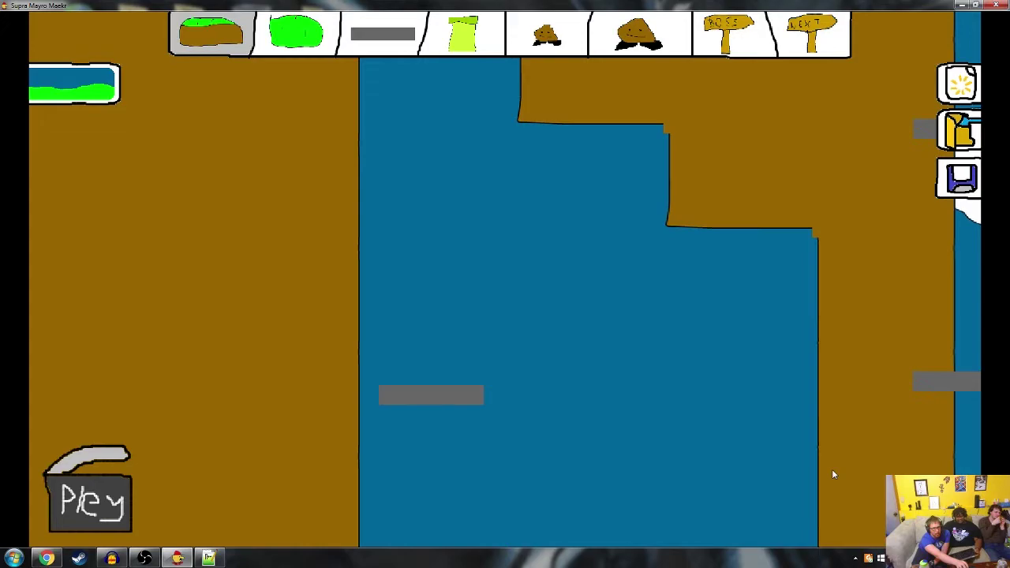
pyautogui.press('Up')
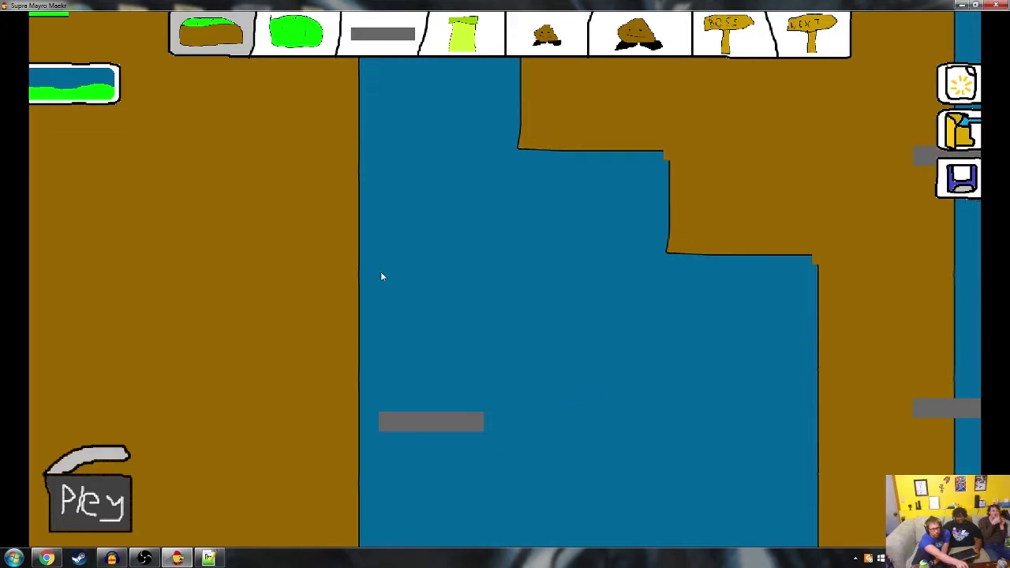
# Step: Review the level back past the staircase, run it briefly in play mode, and return to editing at the starting area
pyautogui.press('Left')
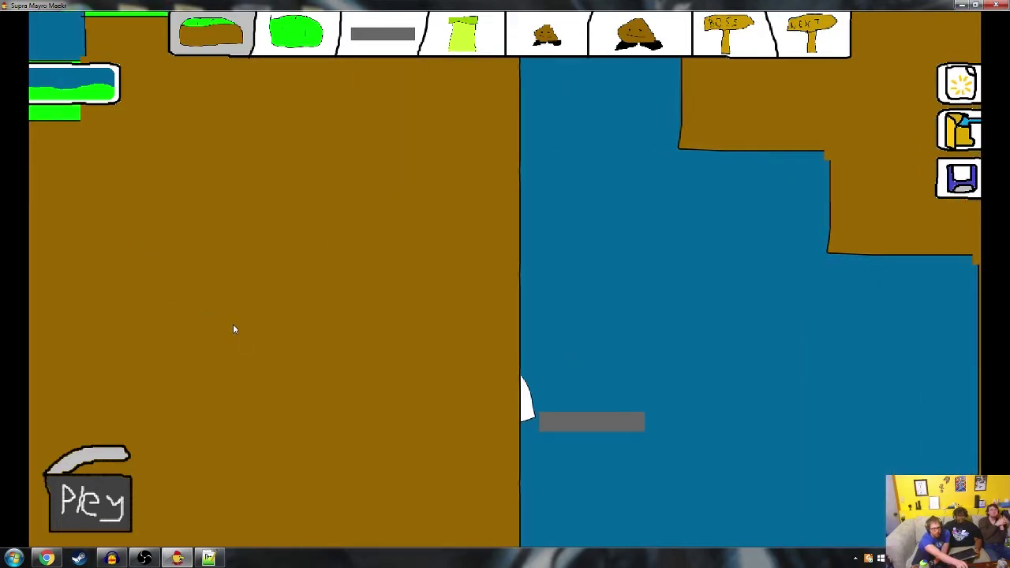
pyautogui.press('Down')
pyautogui.press('Left')
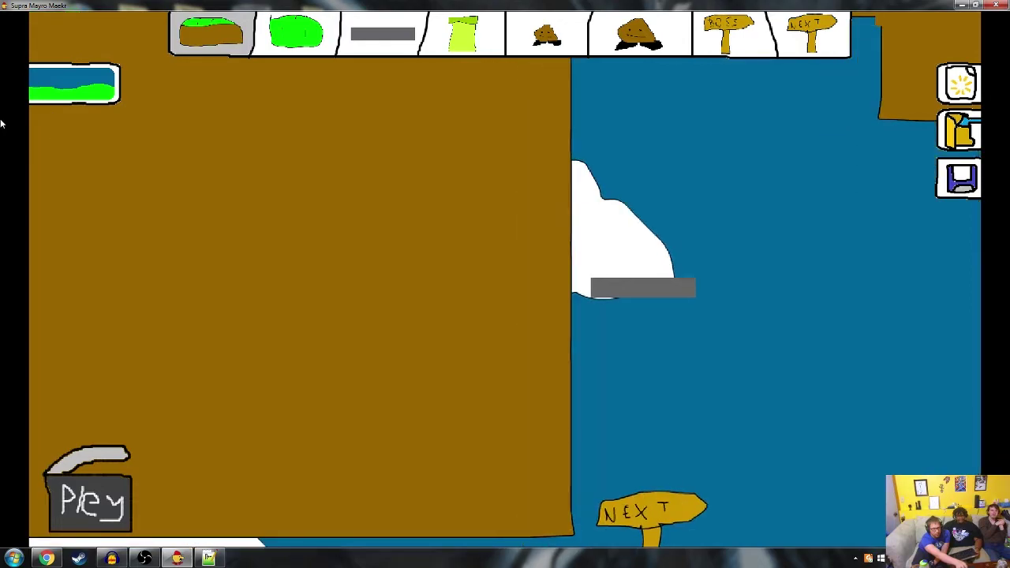
pyautogui.press('Left')
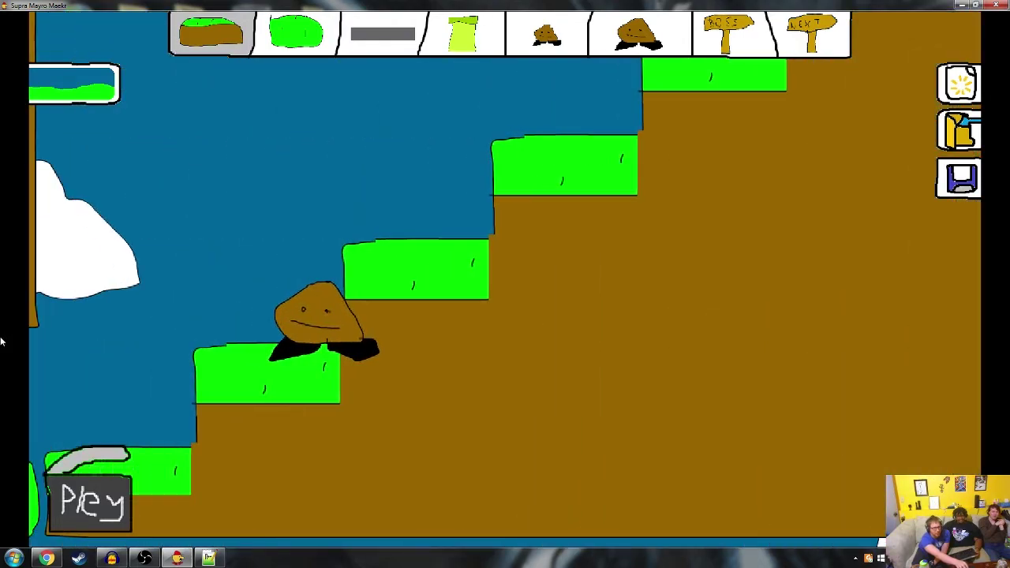
pyautogui.press('Left')
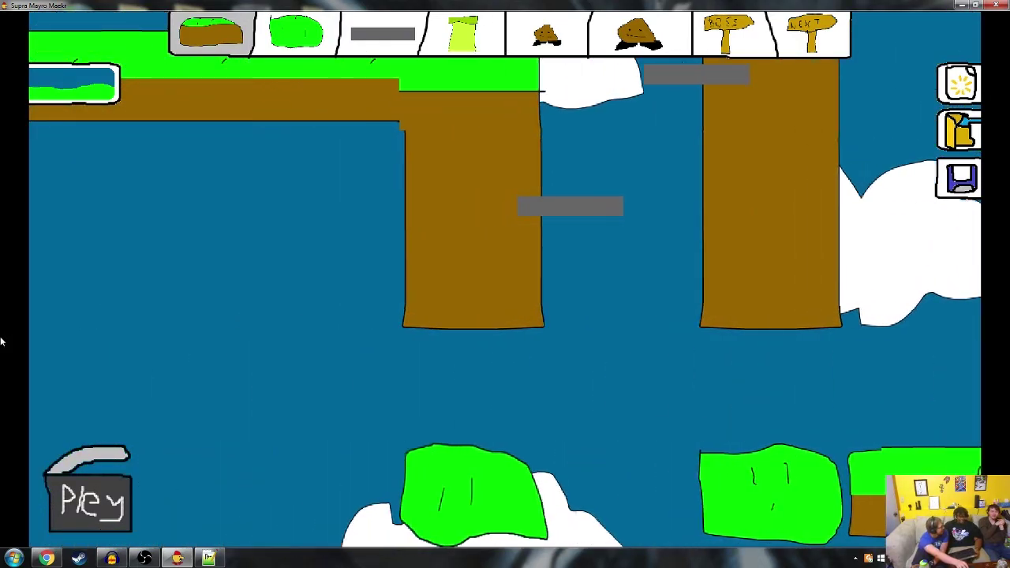
pyautogui.press('Left')
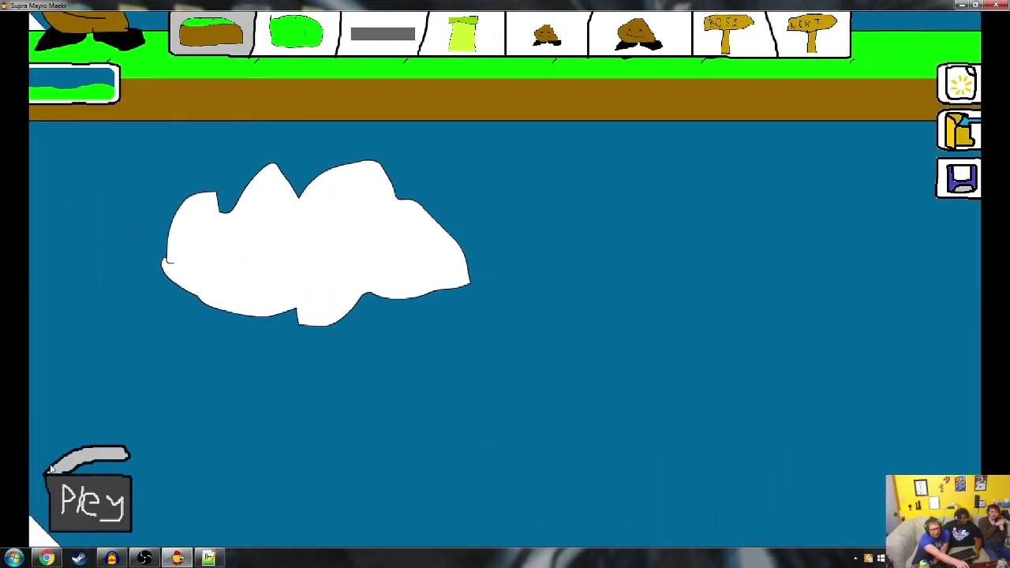
pyautogui.click(68, 503)
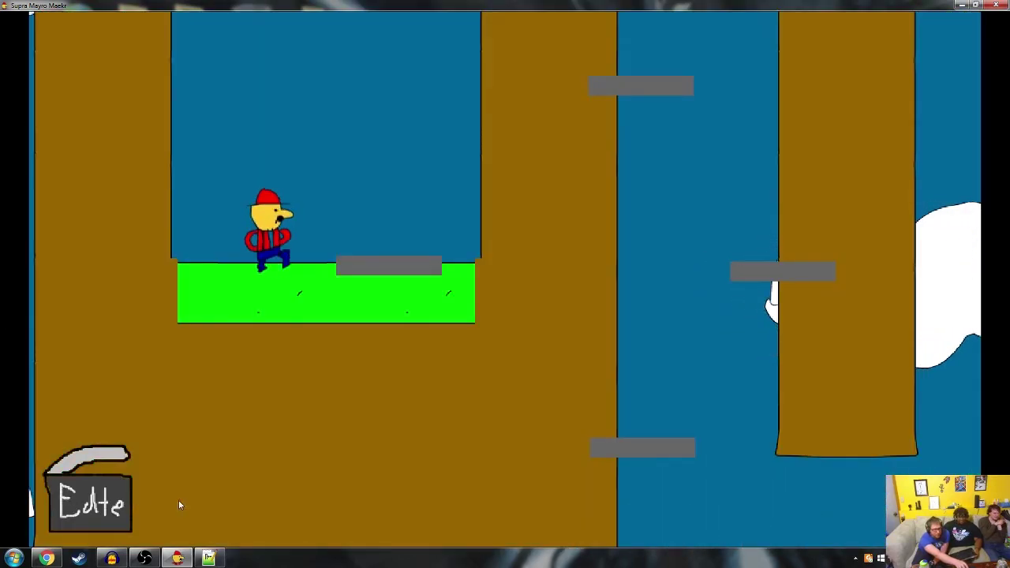
pyautogui.click(89, 503)
pyautogui.press('Right')
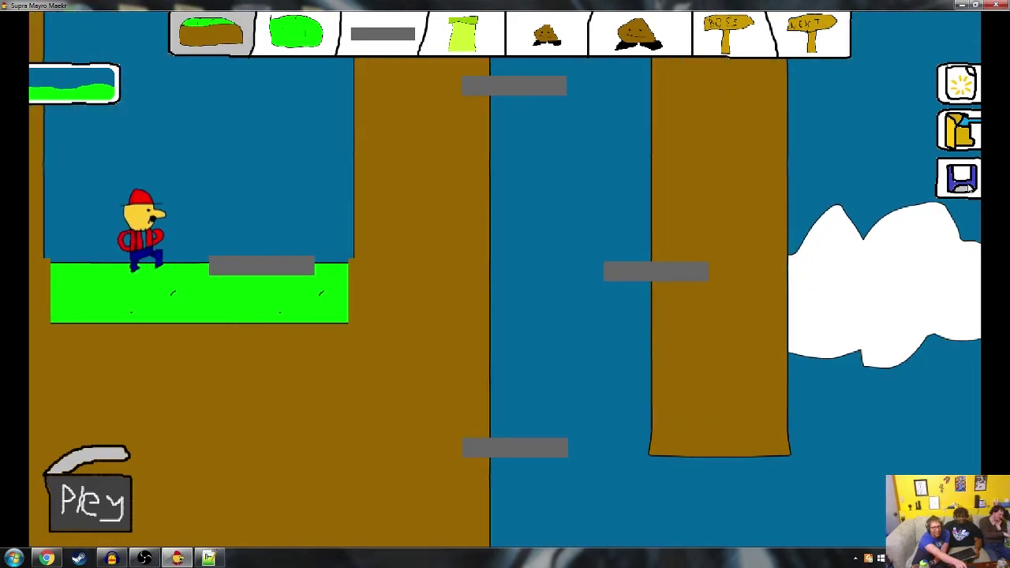
# Step: Save the level on the desktop, reusing the existing name Youtube dot com slash basement quality pooped your bed ha ha.maek.maek
pyautogui.click(959, 180)
pyautogui.scroll(-3, 904, 419)
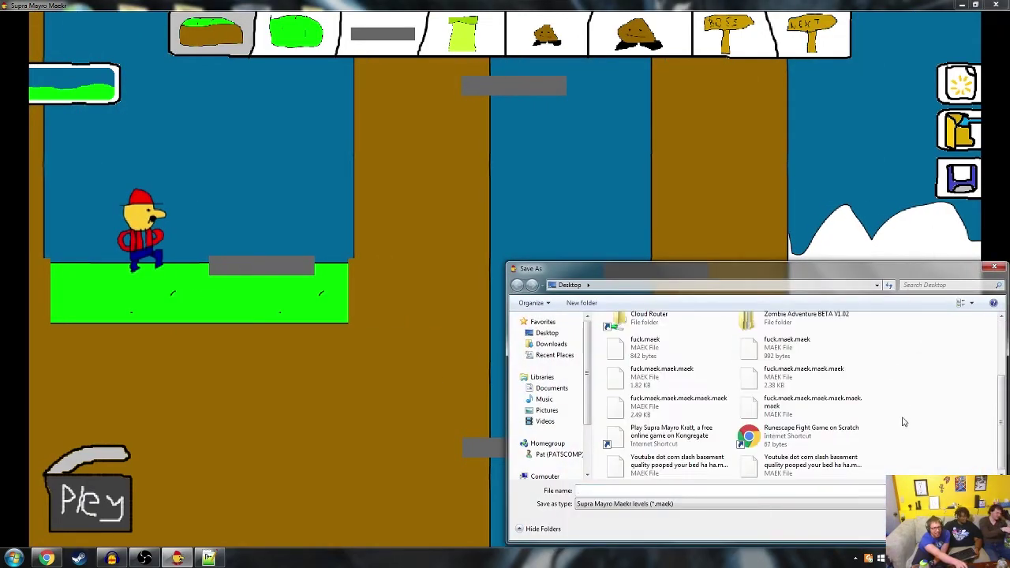
pyautogui.click(805, 465)
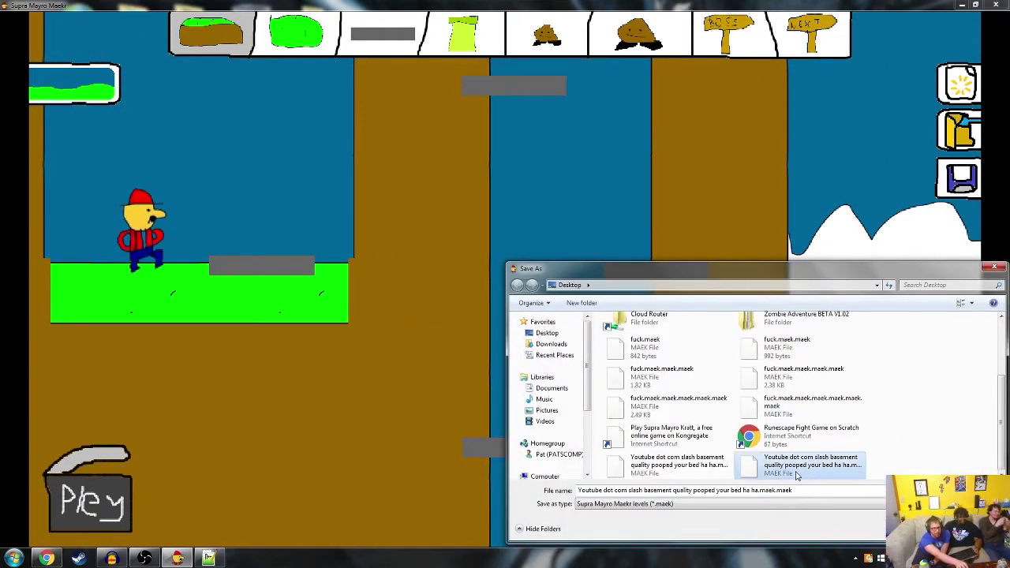
pyautogui.doubleClick(790, 473)
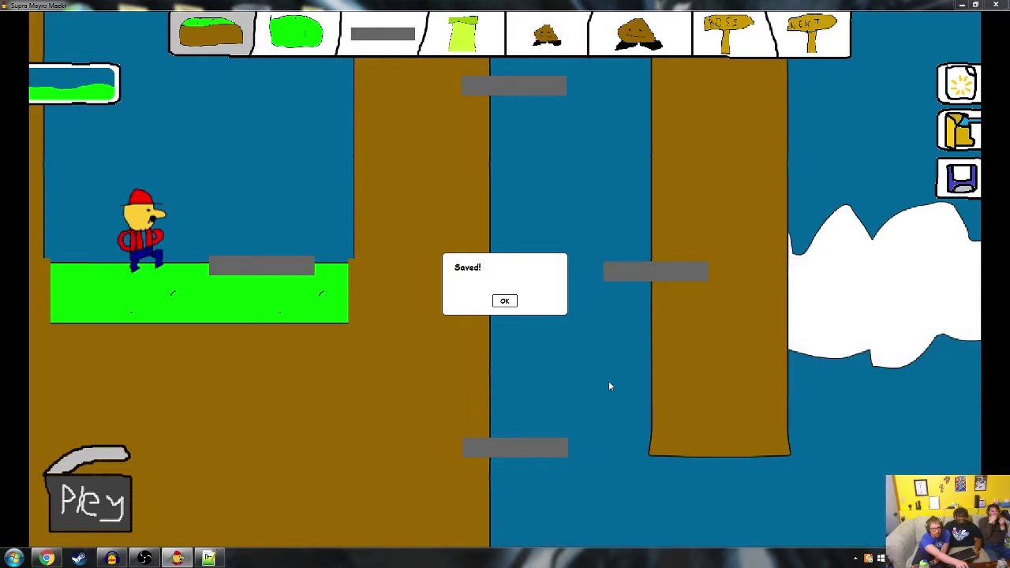
pyautogui.click(504, 300)
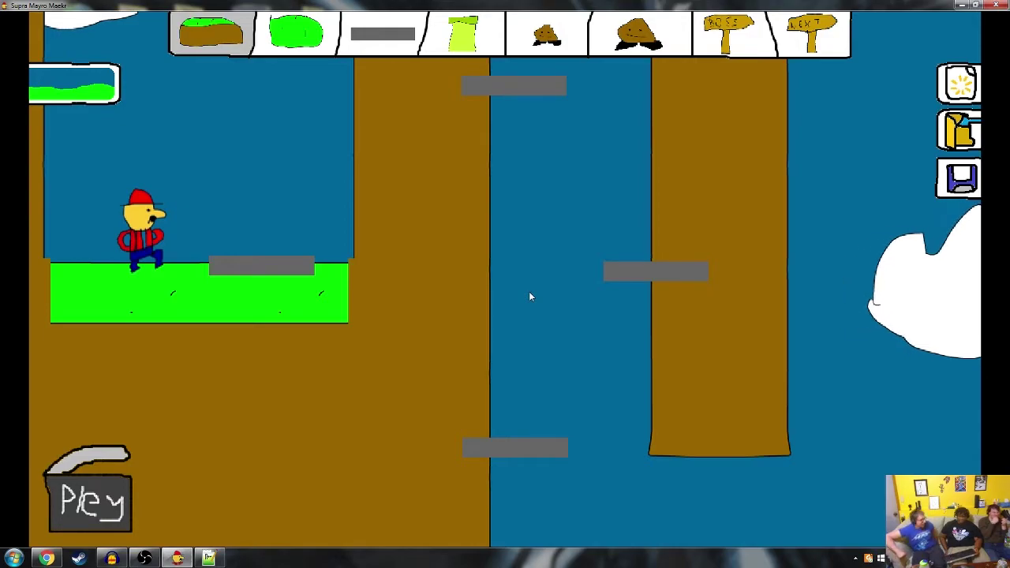
# Step: Close the level editor and the Notepad++ window to reach the desktop
pyautogui.moveTo(929, 5)
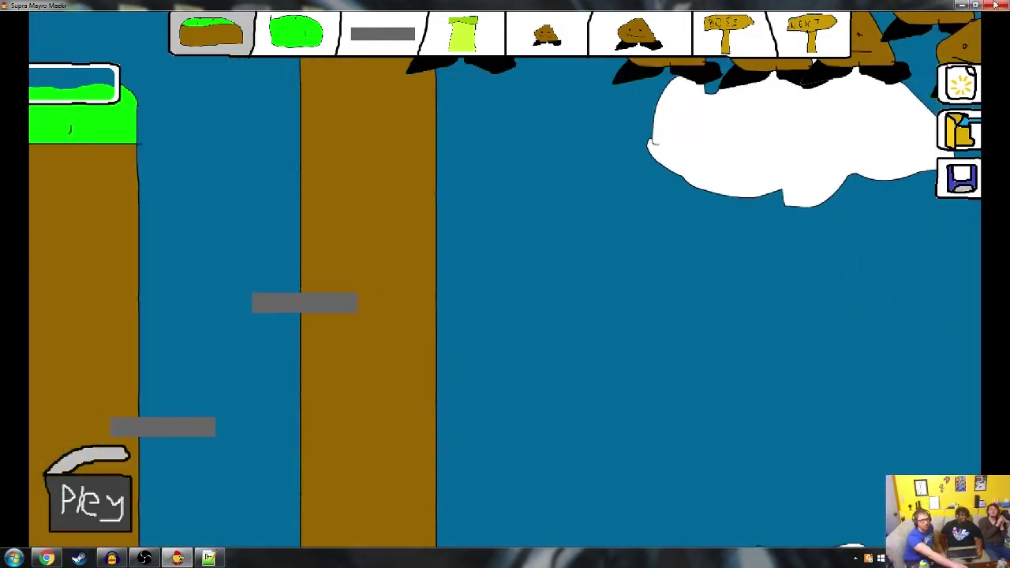
pyautogui.click(996, 4)
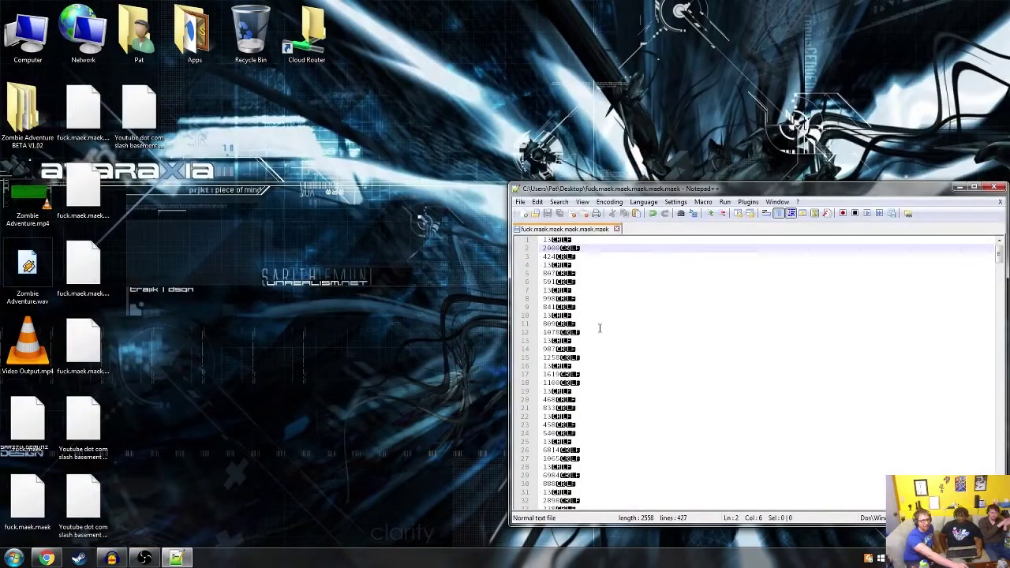
pyautogui.click(993, 186)
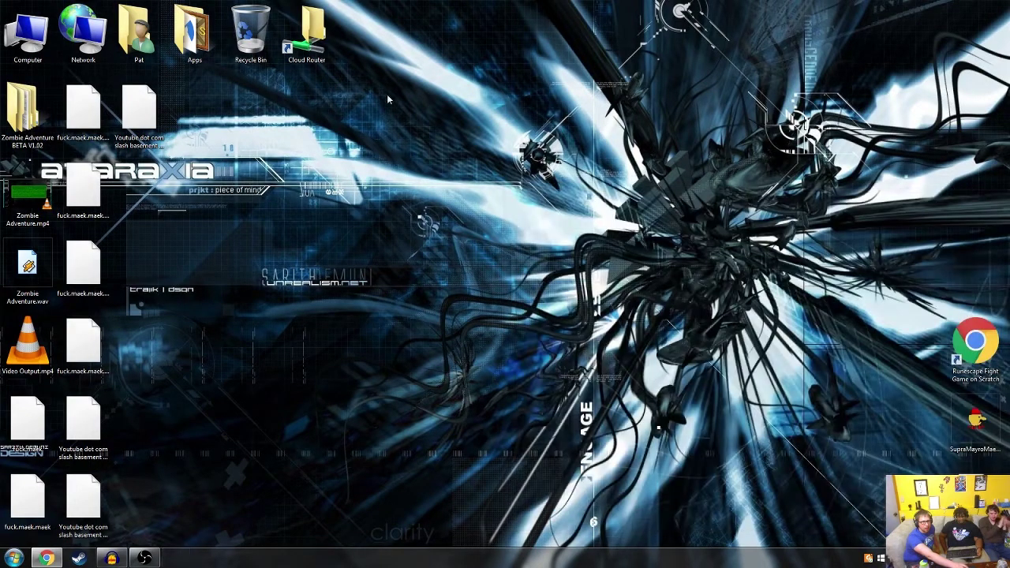
# Step: Set the newest level file apart on the desktop and put all the older .maek files in the Recycle Bin
pyautogui.click(138, 118)
pyautogui.moveTo(148, 140); pyautogui.dragTo(228, 209)
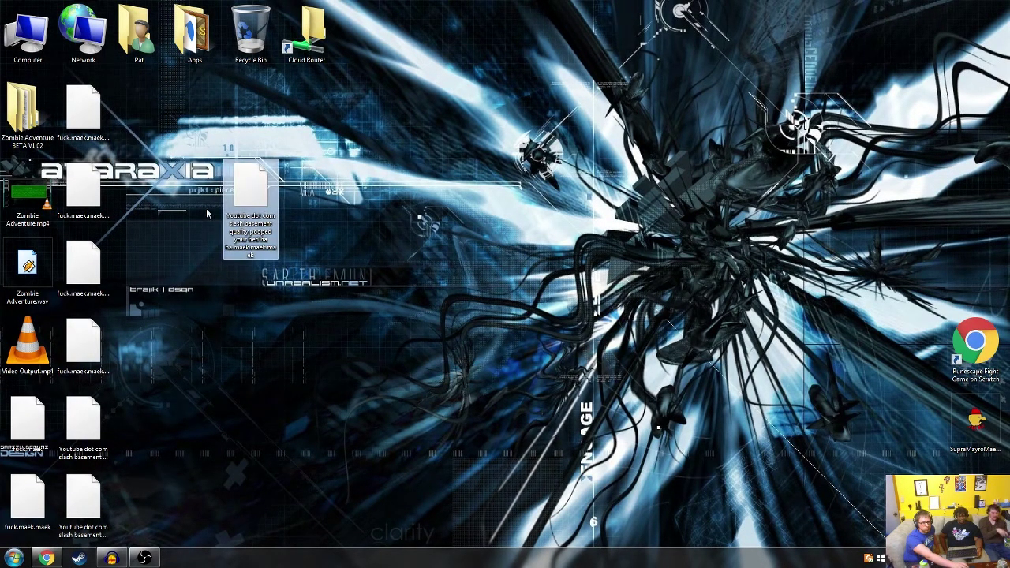
pyautogui.moveTo(164, 121); pyautogui.dragTo(75, 546)
pyautogui.moveTo(83, 501); pyautogui.dragTo(234, 6)
pyautogui.moveTo(83, 433); pyautogui.dragTo(35, 524)
pyautogui.moveTo(35, 520); pyautogui.dragTo(251, 32)
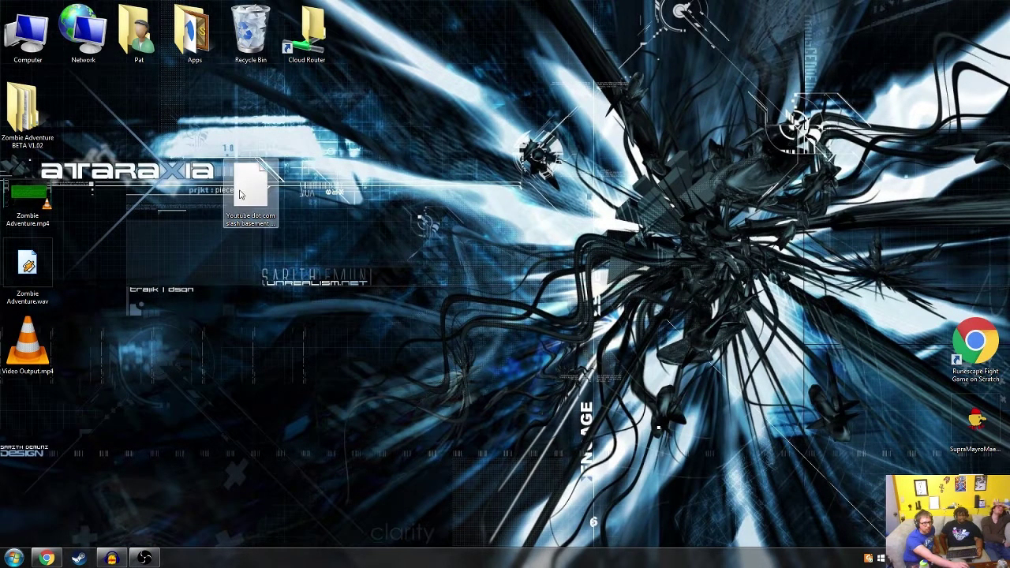
# Step: Rename the remaining level file by removing the two surplus maek extensions from its name
pyautogui.rightClick(240, 191)
pyautogui.click(269, 329)
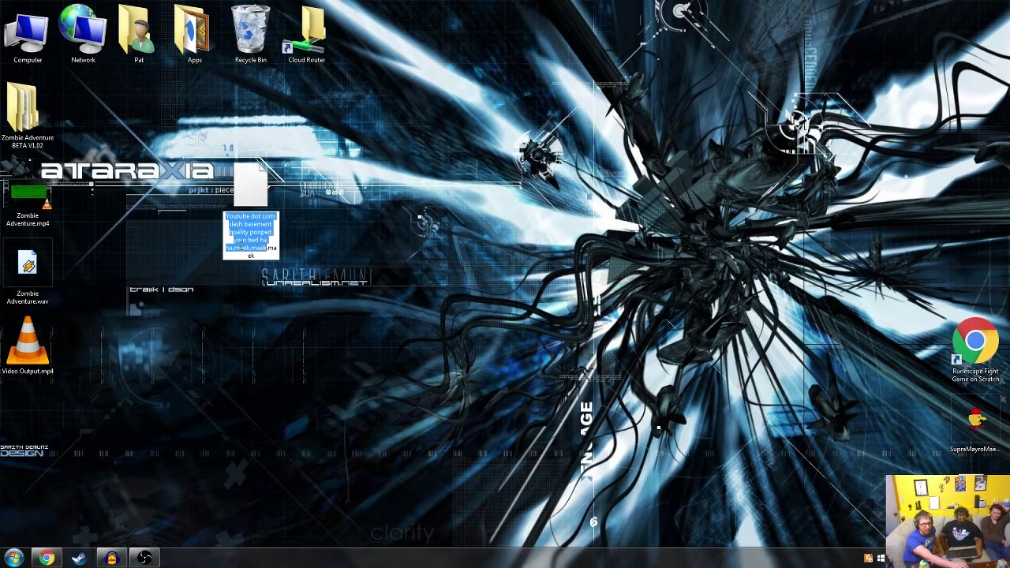
pyautogui.click(238, 248)
pyautogui.moveTo(235, 247); pyautogui.dragTo(261, 247)
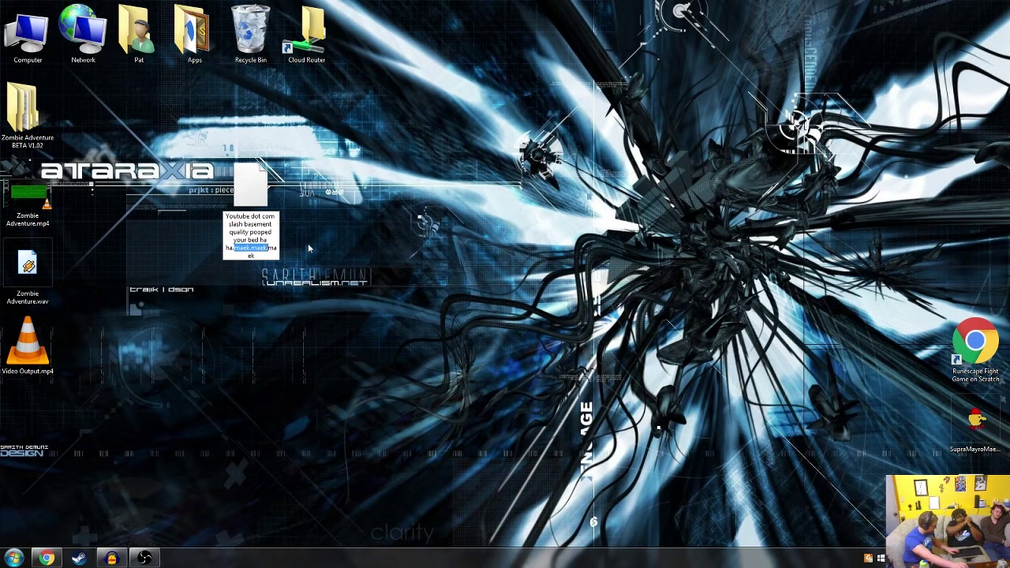
pyautogui.press('BackSpace')
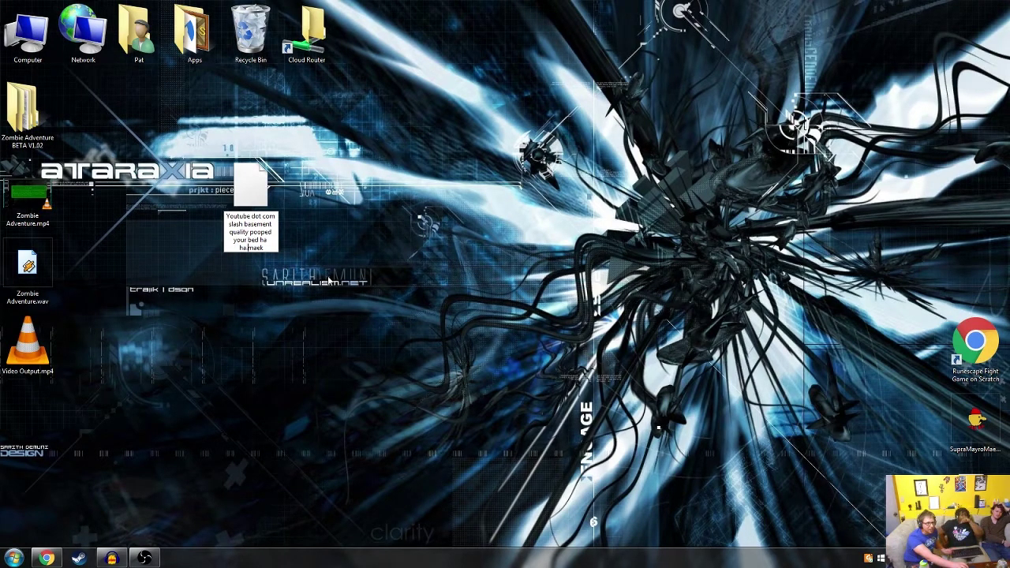
pyautogui.press('Return')
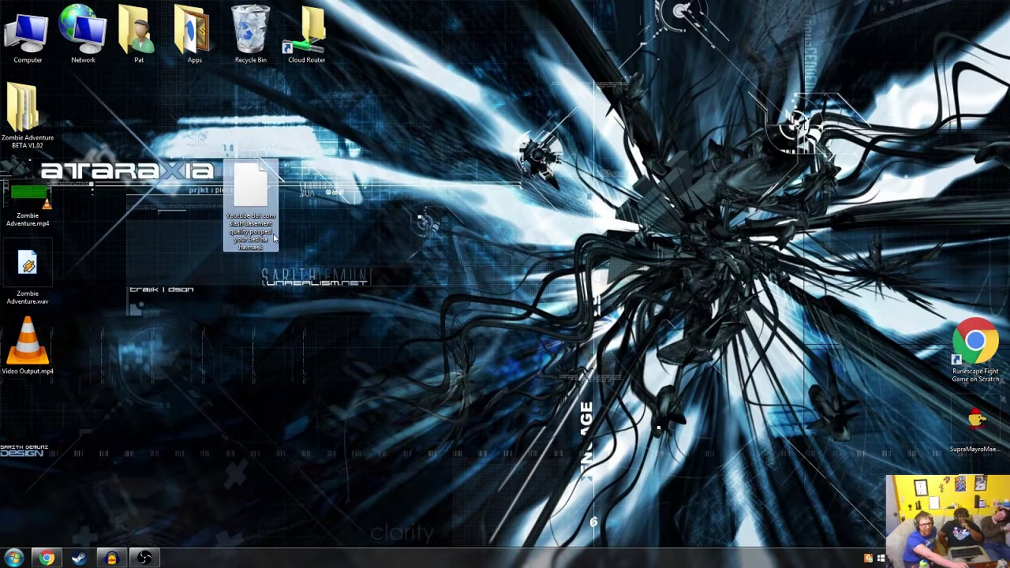
# Step: Switch to Chrome and open the level submission form through the "let ComJay play them" link
pyautogui.click(47, 557)
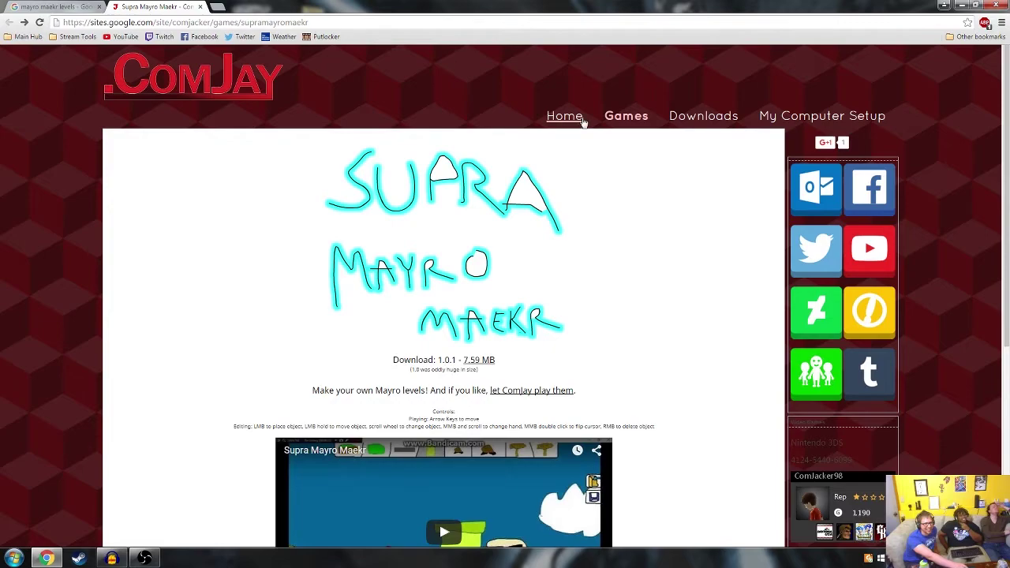
pyautogui.scroll(-3, 558, 371)
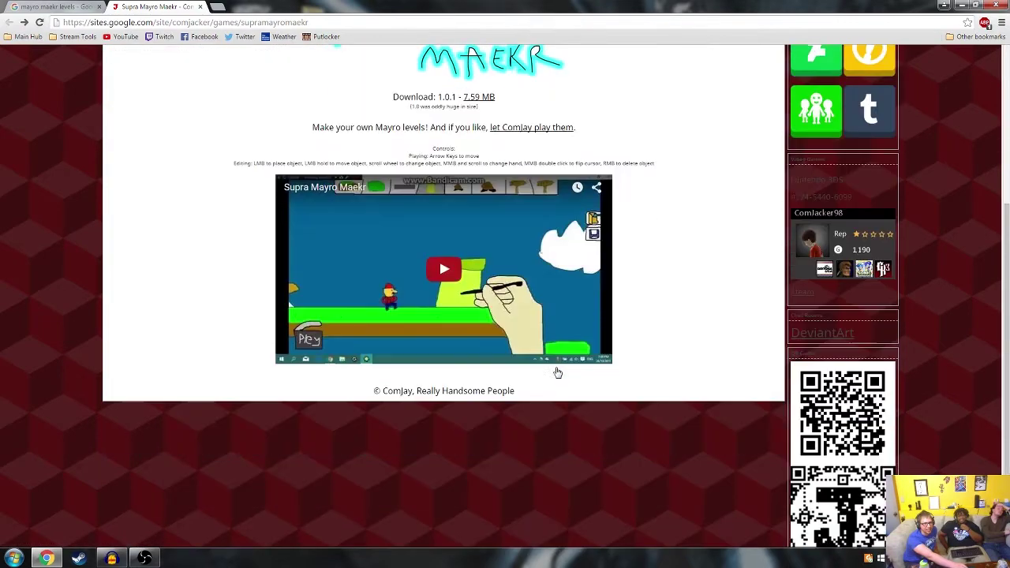
pyautogui.click(536, 129)
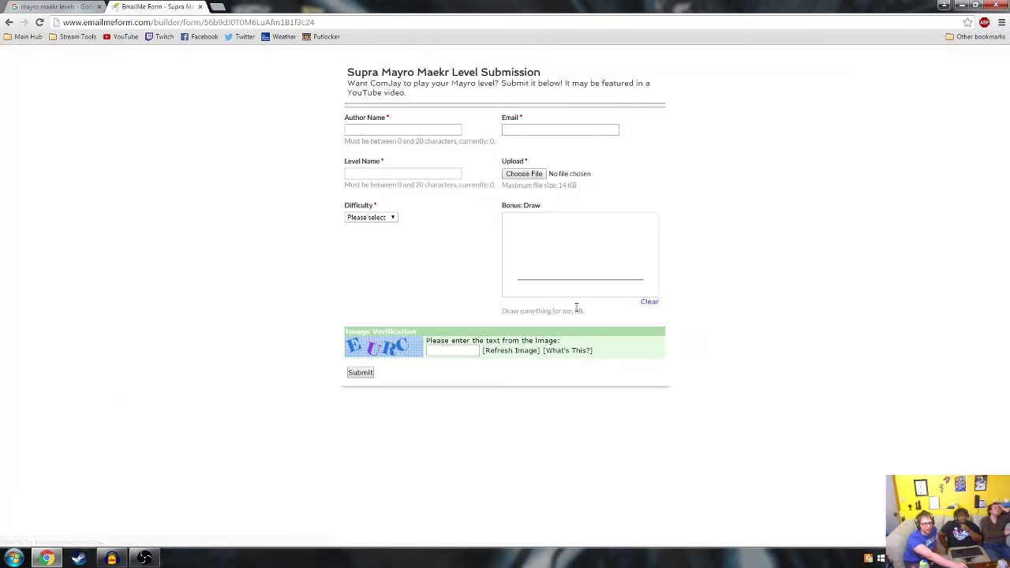
# Step: Fill in the author name as "Basement Quality" and enter the contact e-mail address
pyautogui.click(434, 129)
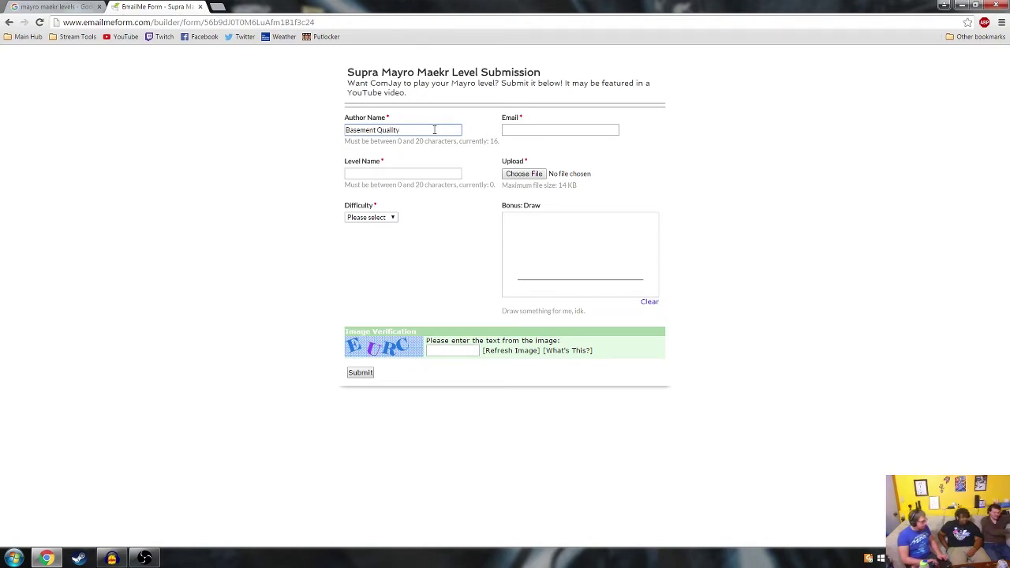
pyautogui.press('Tab')
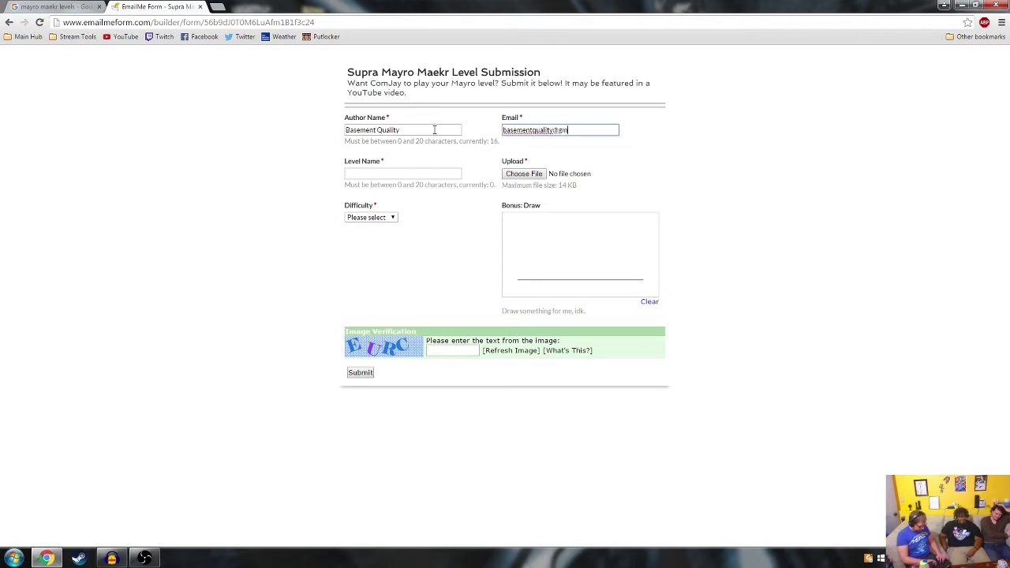
pyautogui.press('Tab')
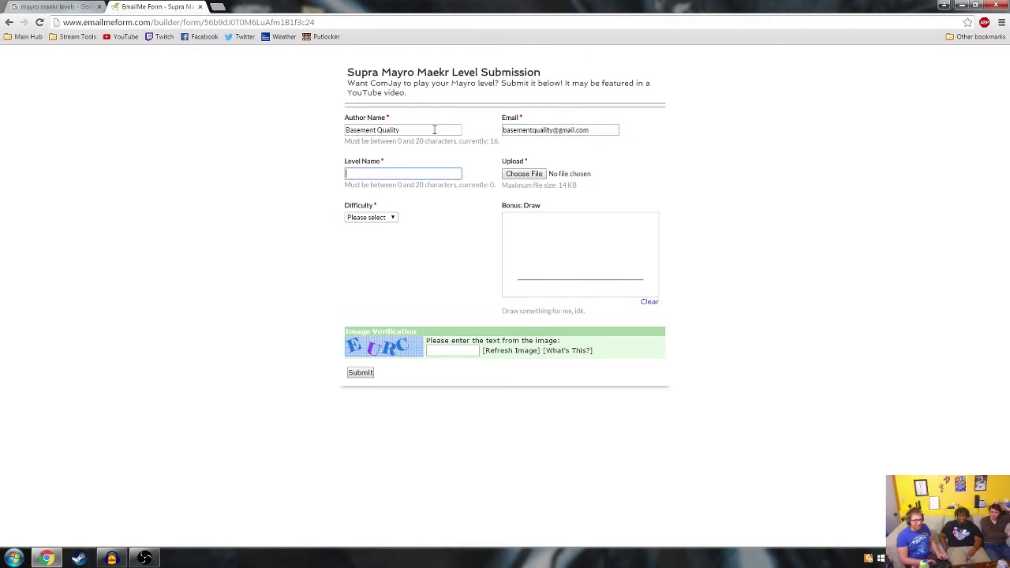
# Step: Enter "Youtube dot com slash basement quality show pooped your bed Ha! Ha! Ha!" as the level name
pyautogui.write('Youtube')
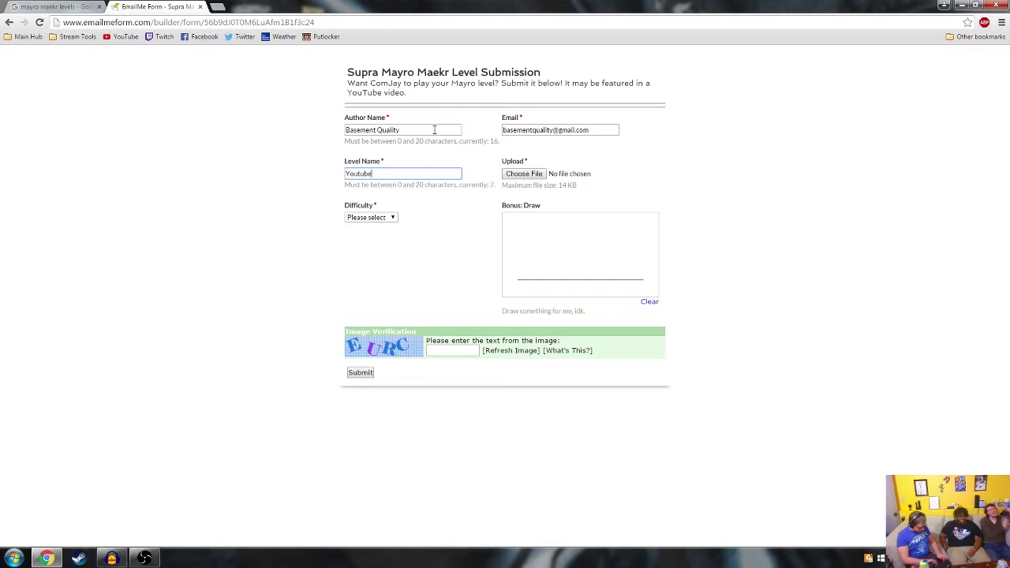
pyautogui.write(' doc')
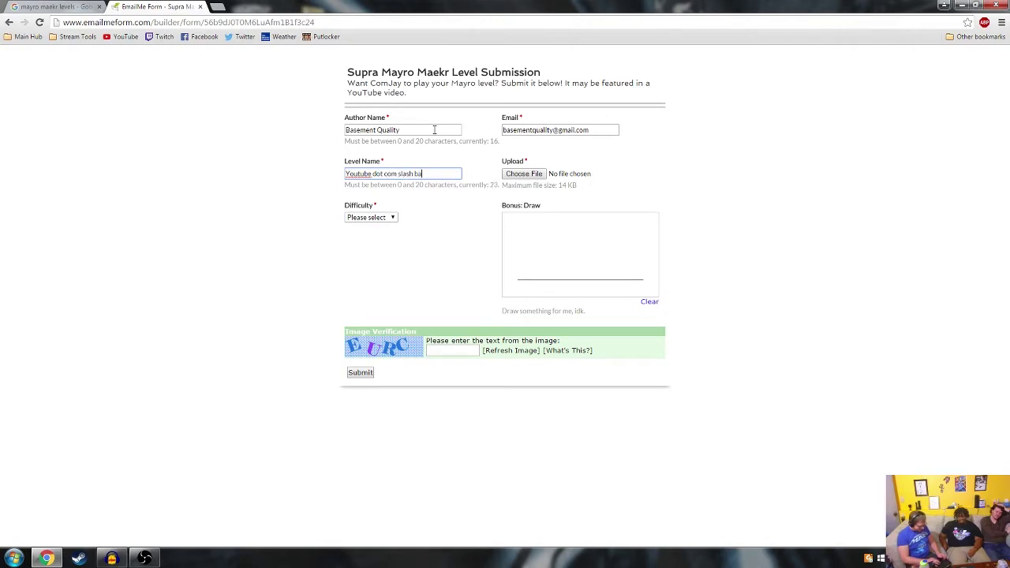
pyautogui.write('ity sh')
pyautogui.press('BackSpace')
pyautogui.press('BackSpace')
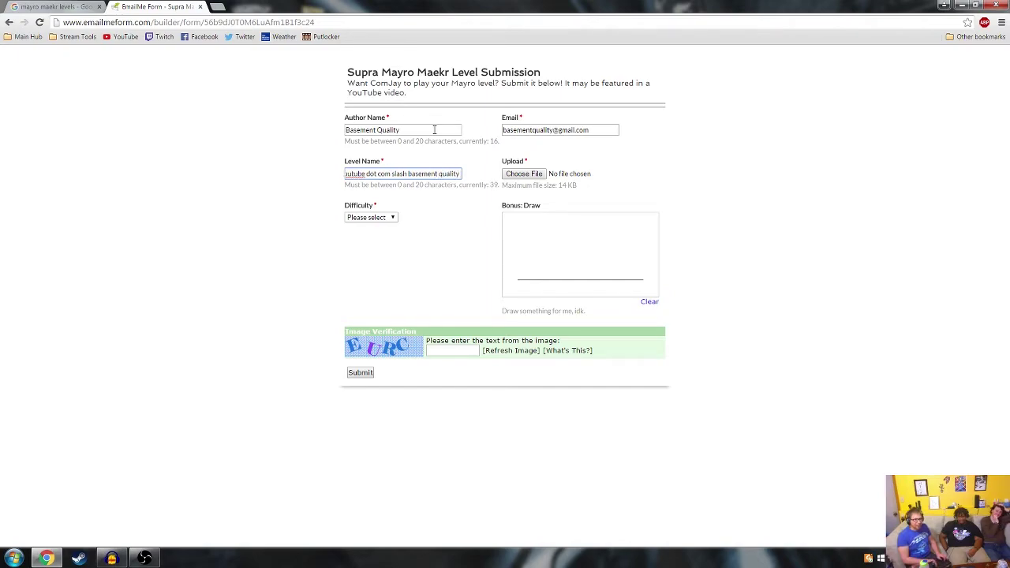
pyautogui.write('sh')
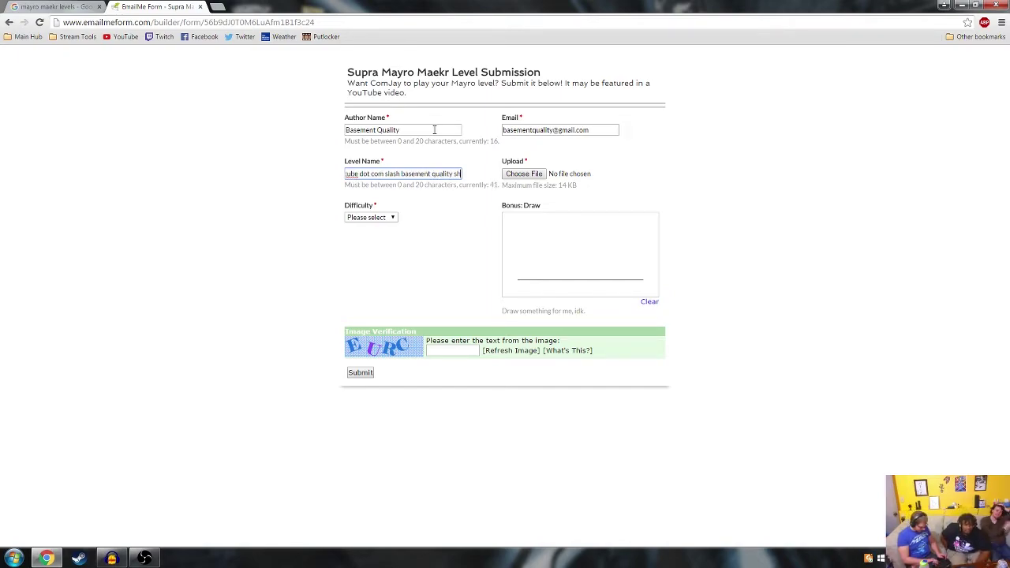
pyautogui.write('ow!')
pyautogui.press('BackSpace')
pyautogui.write('pooped your b')
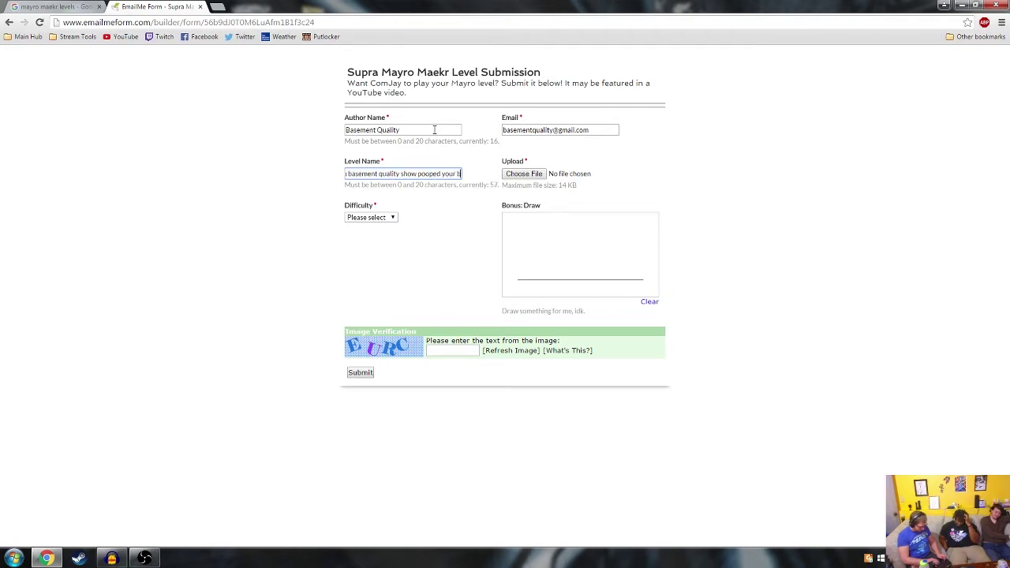
pyautogui.write('ed Ha! Ha! Ha')
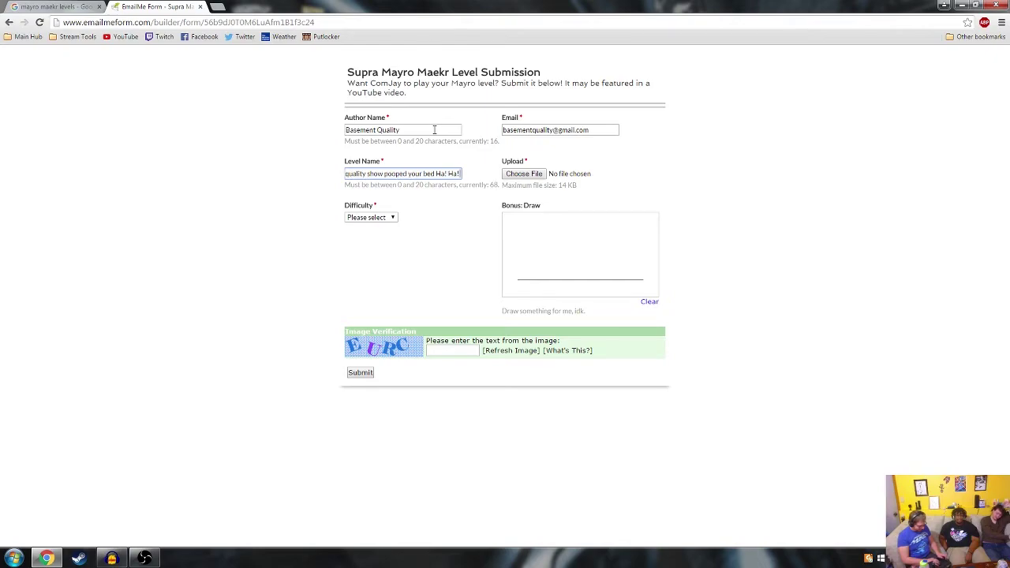
pyautogui.write('!')
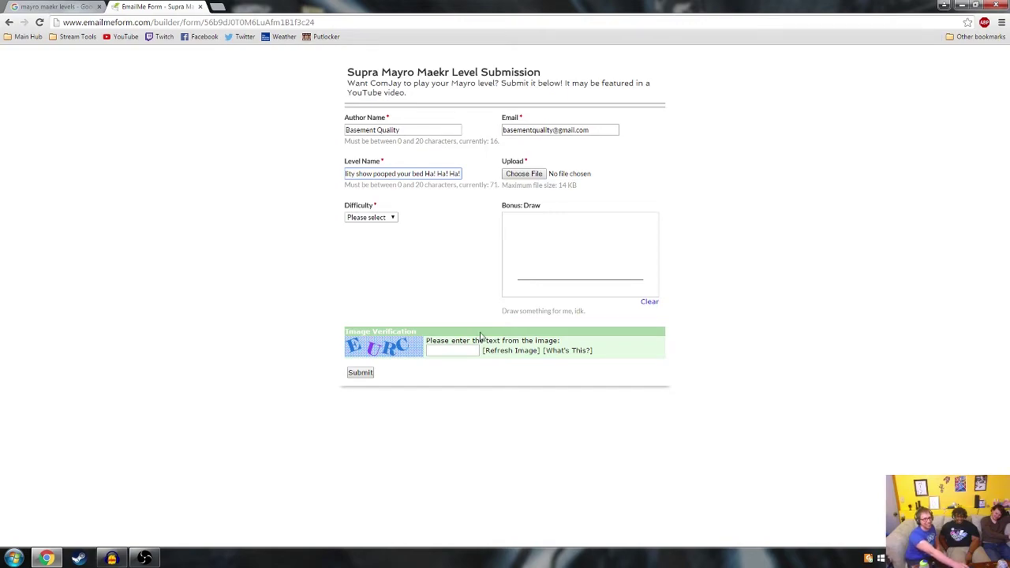
# Step: Attach the "Youtube dot com slash basement quality pooped your bed" MAEK file from the desktop as the upload
pyautogui.click(540, 174)
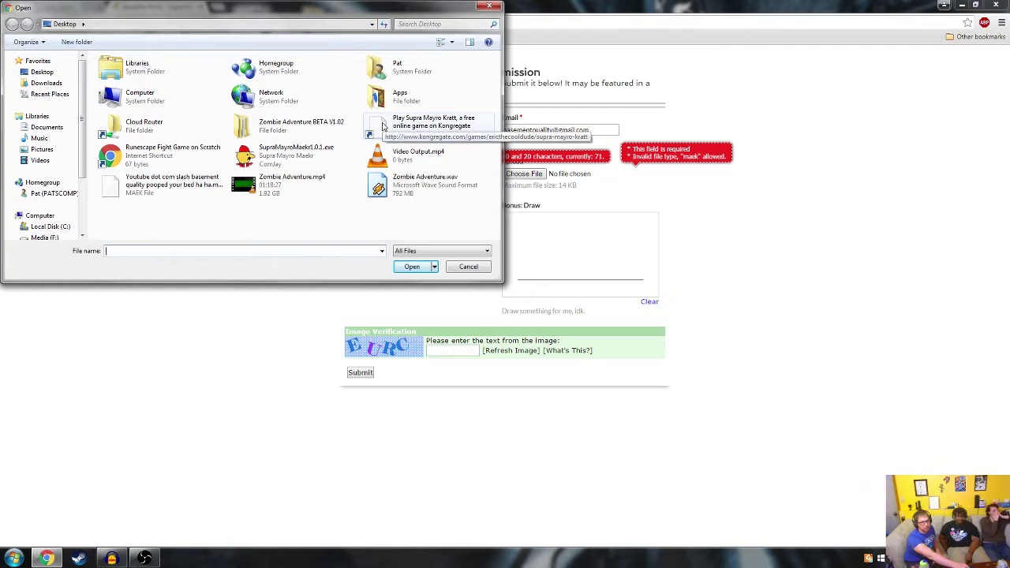
pyautogui.click(168, 190)
pyautogui.doubleClick(168, 189)
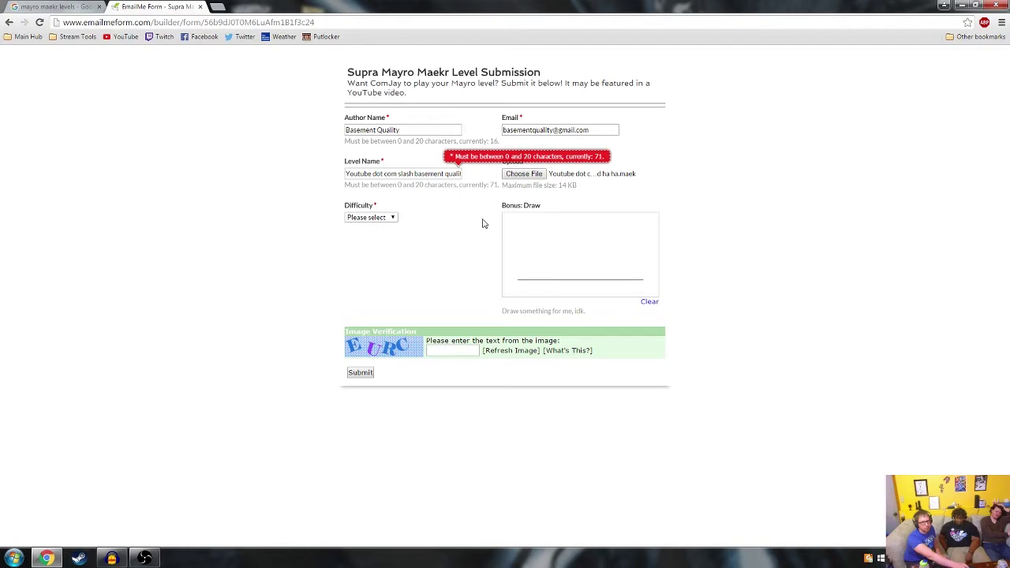
# Step: Replace the overlong level name with "BQ pooped your bed"
pyautogui.click(457, 178)
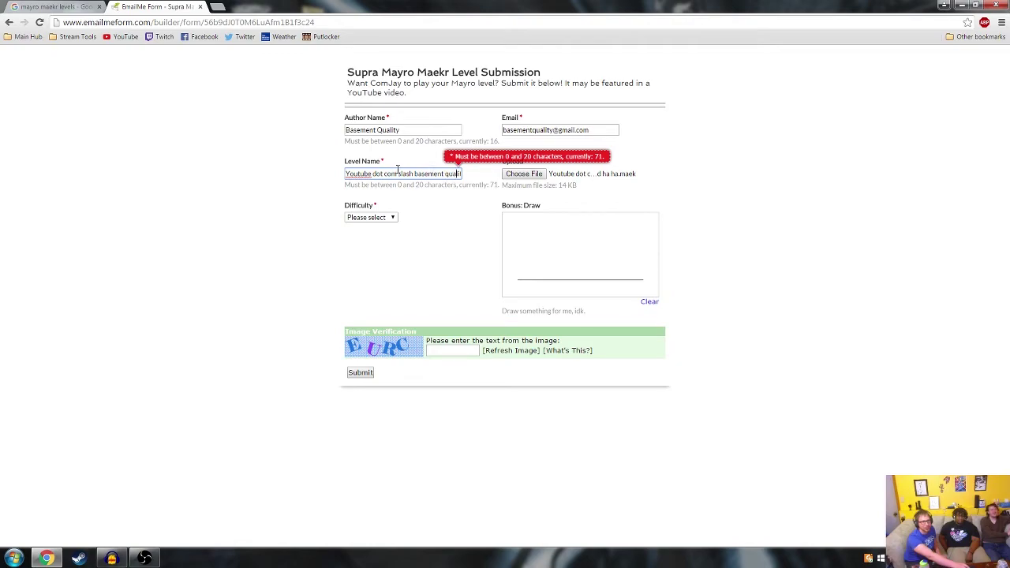
pyautogui.hotkey('ctrl', 'a')
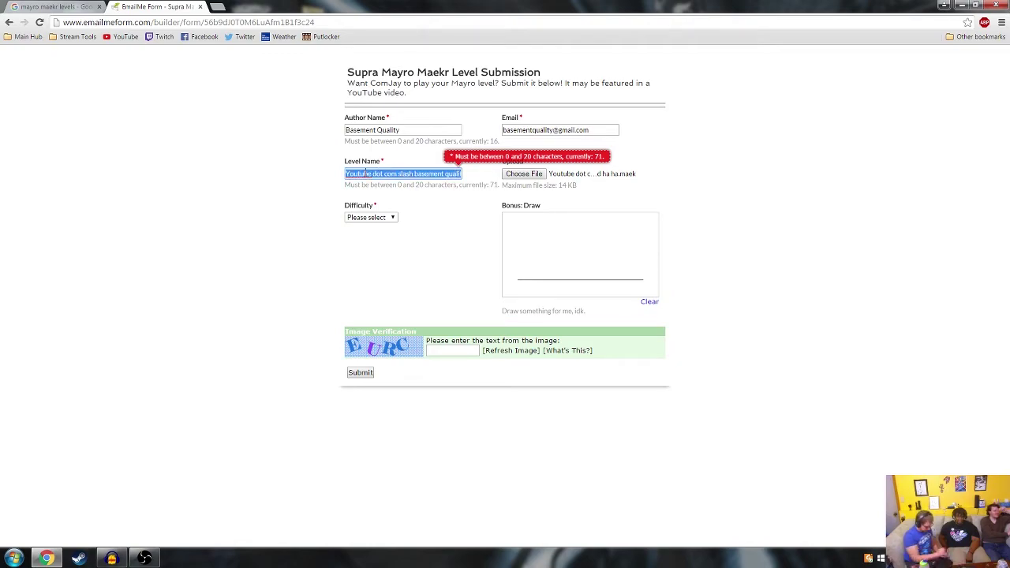
pyautogui.write('Basement')
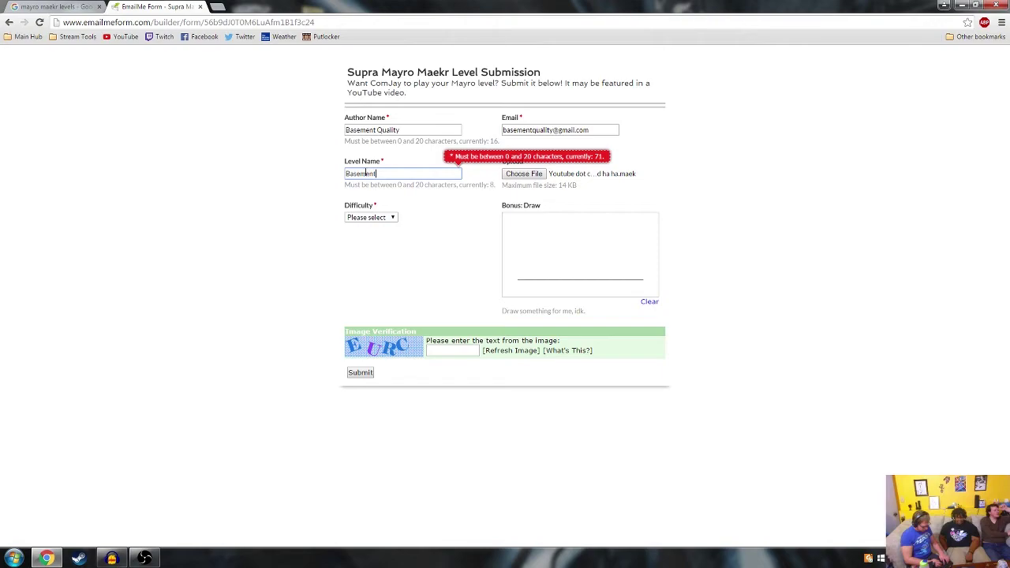
pyautogui.write(' Quality')
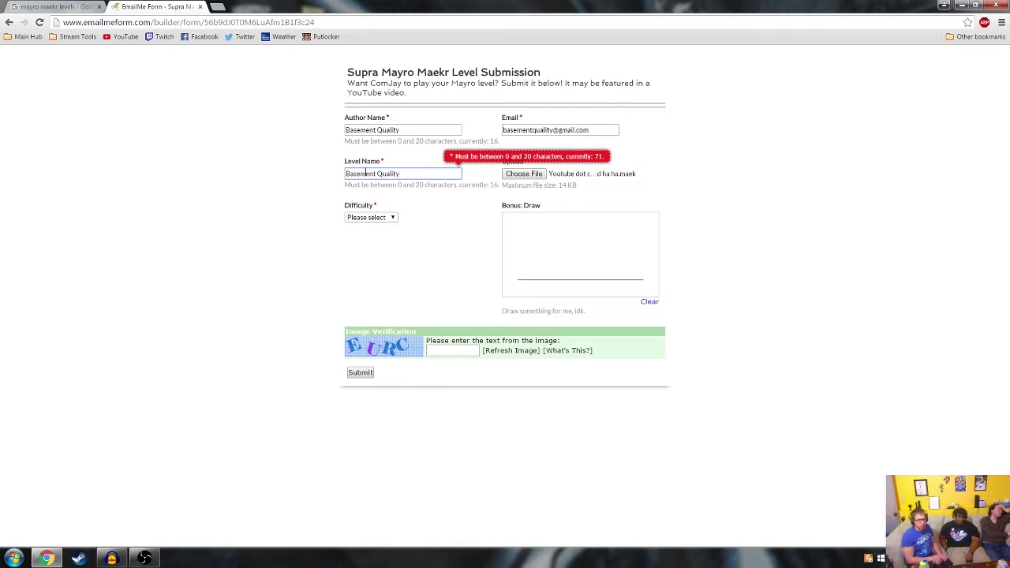
pyautogui.press('BackSpace')
pyautogui.press('BackSpace')
pyautogui.press('BackSpace')
pyautogui.press('BackSpace')
pyautogui.press('BackSpace')
pyautogui.press('BackSpace')
pyautogui.press('BackSpace')
pyautogui.press('BackSpace')
pyautogui.press('BackSpace')
pyautogui.press('BackSpace')
pyautogui.press('BackSpace')
pyautogui.press('BackSpace')
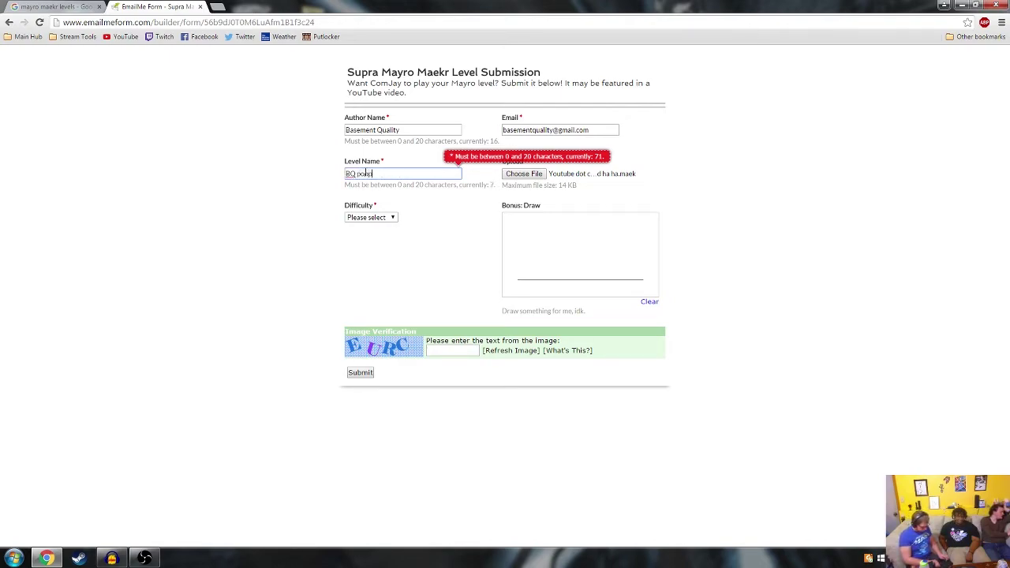
pyautogui.click(298, 170)
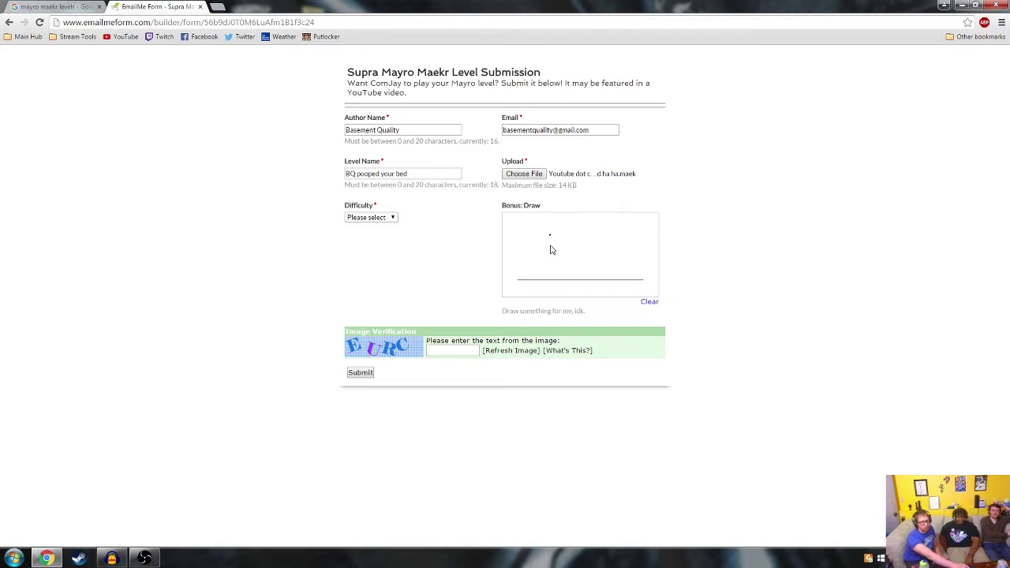
# Step: Extend the level name to "BQ pooped your bed h" and set the difficulty to Intermediate
pyautogui.click(428, 175)
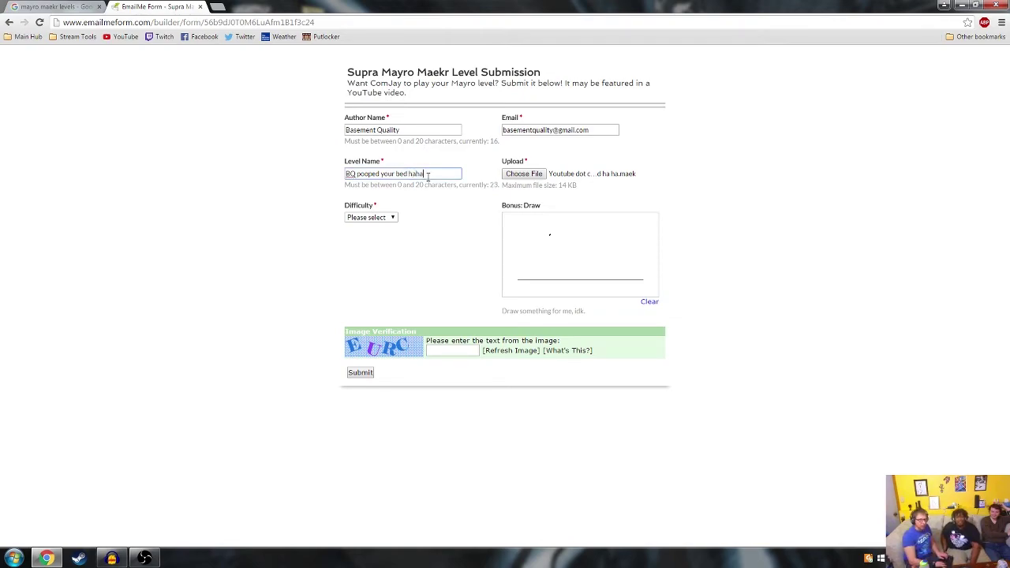
pyautogui.click(299, 223)
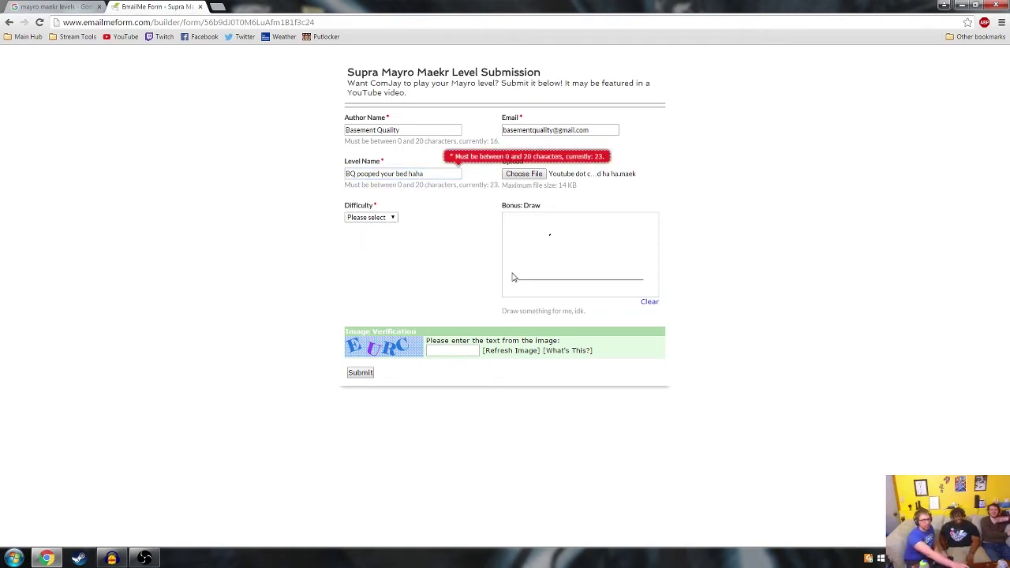
pyautogui.click(437, 174)
pyautogui.press('BackSpace')
pyautogui.press('BackSpace')
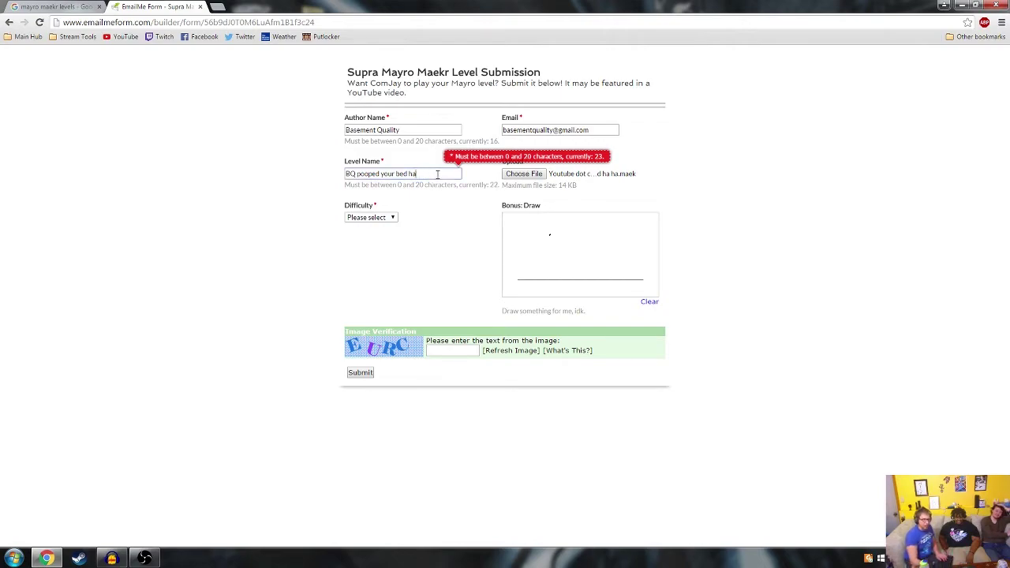
pyautogui.click(295, 210)
pyautogui.click(377, 225)
pyautogui.click(377, 250)
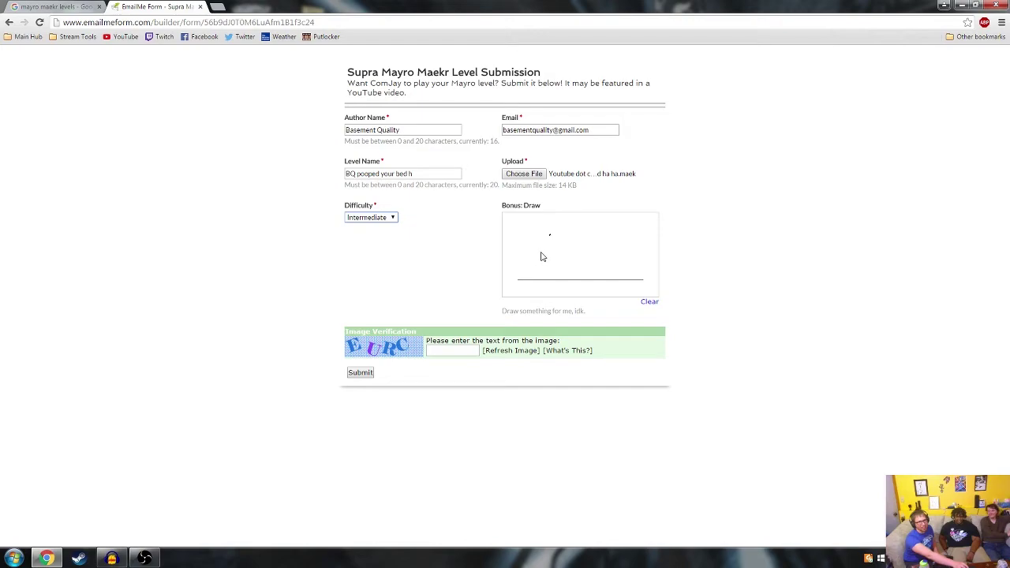
# Step: Draw a toothy creature with legs, a flaming tail, fire breath and body markings in the bonus drawing area
pyautogui.moveTo(542, 252)
pyautogui.mouseDown()
pyautogui.moveTo(554, 224)
pyautogui.moveTo(578, 239)
pyautogui.moveTo(574, 248)
pyautogui.moveTo(565, 242)
pyautogui.moveTo(582, 251)
pyautogui.moveTo(600, 233)
pyautogui.moveTo(614, 251)
pyautogui.moveTo(615, 265)
pyautogui.moveTo(611, 253)
pyautogui.moveTo(610, 264)
pyautogui.moveTo(599, 259)
pyautogui.moveTo(599, 272)
pyautogui.moveTo(615, 268)
pyautogui.moveTo(609, 282)
pyautogui.moveTo(566, 270)
pyautogui.moveTo(572, 297)
pyautogui.mouseUp()
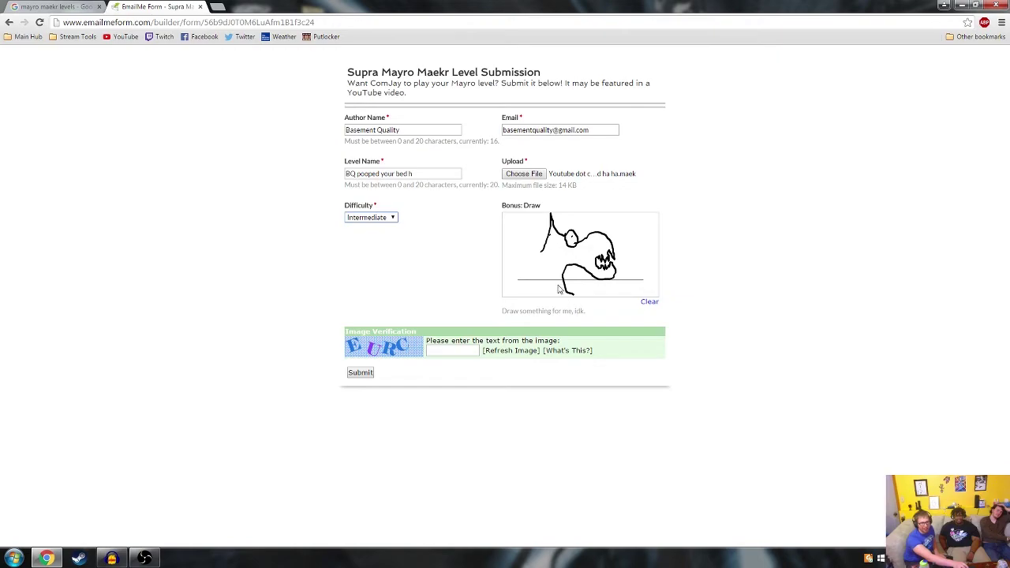
pyautogui.moveTo(555, 276)
pyautogui.mouseDown()
pyautogui.moveTo(571, 297)
pyautogui.moveTo(532, 284)
pyautogui.moveTo(550, 295)
pyautogui.mouseUp()
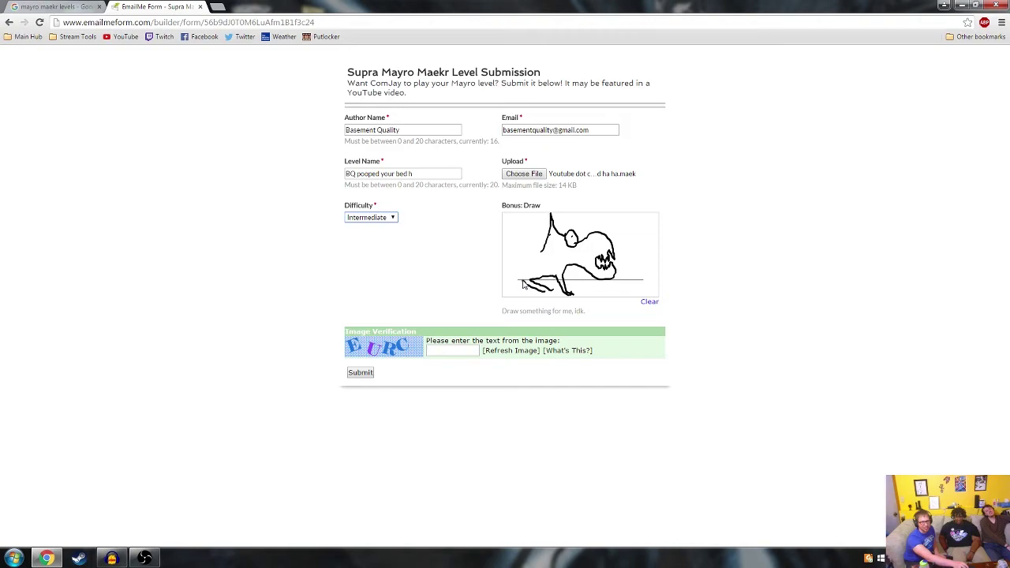
pyautogui.moveTo(519, 279)
pyautogui.mouseDown()
pyautogui.moveTo(534, 258)
pyautogui.moveTo(517, 226)
pyautogui.moveTo(516, 289)
pyautogui.mouseUp()
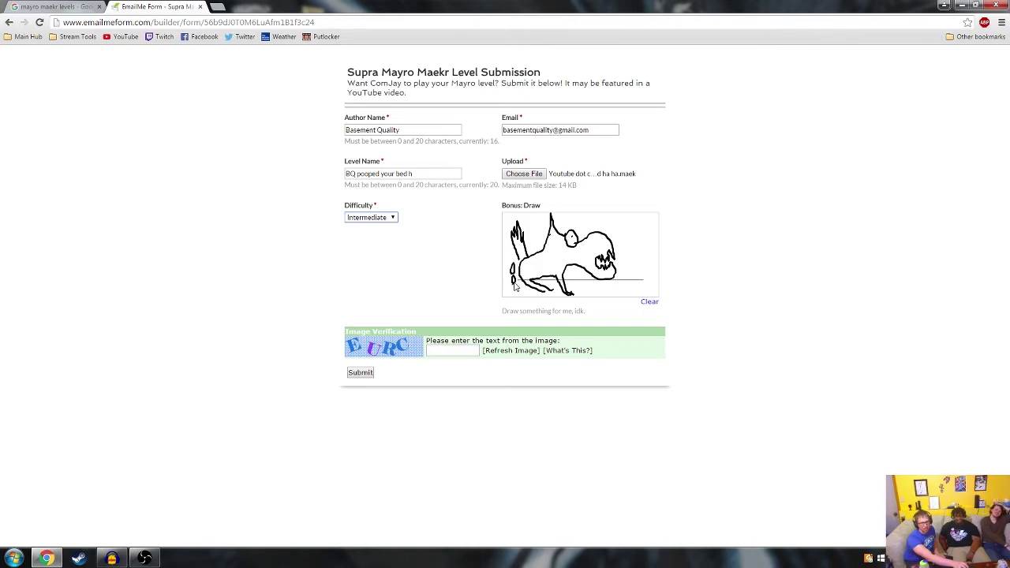
pyautogui.moveTo(620, 245)
pyautogui.mouseDown()
pyautogui.moveTo(629, 230)
pyautogui.moveTo(645, 273)
pyautogui.moveTo(621, 268)
pyautogui.mouseUp()
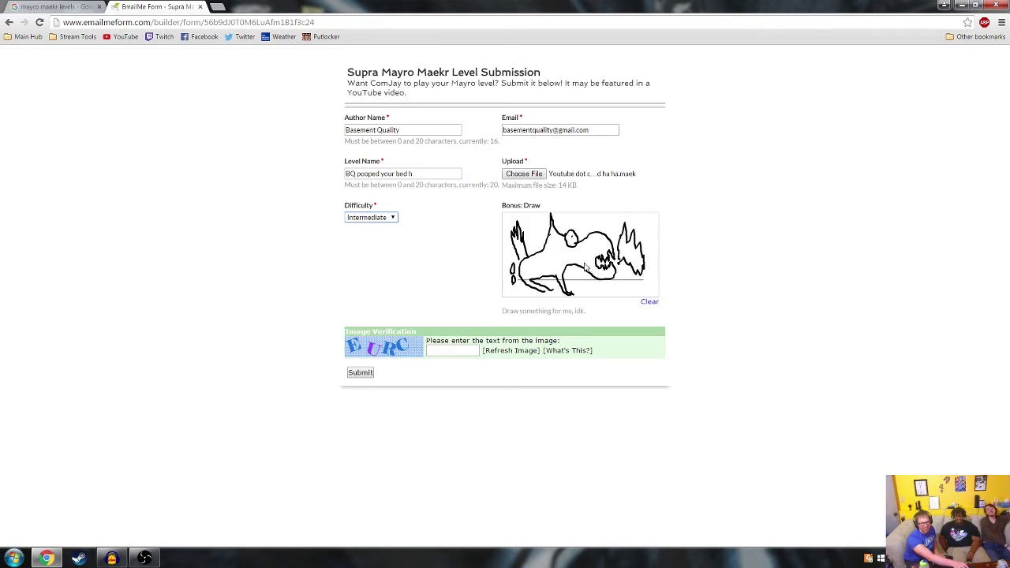
pyautogui.moveTo(558, 252)
pyautogui.mouseDown()
pyautogui.moveTo(572, 273)
pyautogui.moveTo(548, 254)
pyautogui.moveTo(556, 277)
pyautogui.moveTo(544, 265)
pyautogui.moveTo(533, 272)
pyautogui.moveTo(543, 282)
pyautogui.mouseUp()
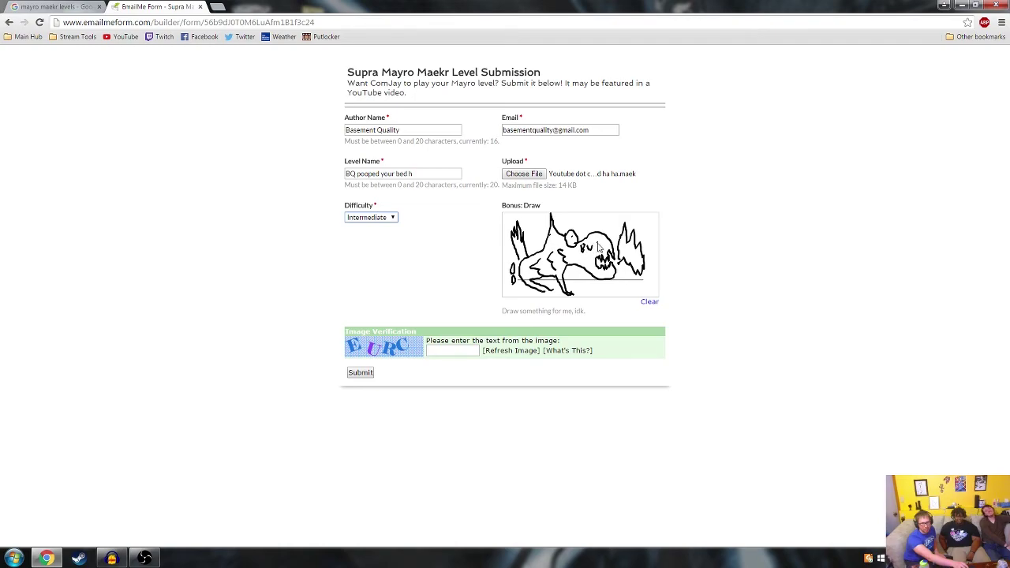
pyautogui.moveTo(598, 249); pyautogui.dragTo(606, 248)
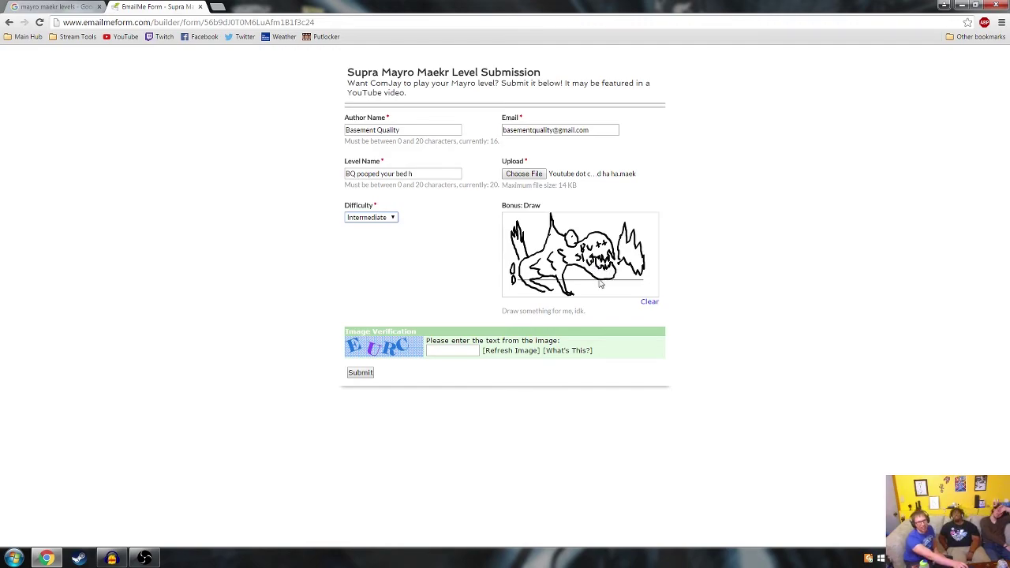
# Step: Enter the image verification text and submit the level form
pyautogui.click(461, 349)
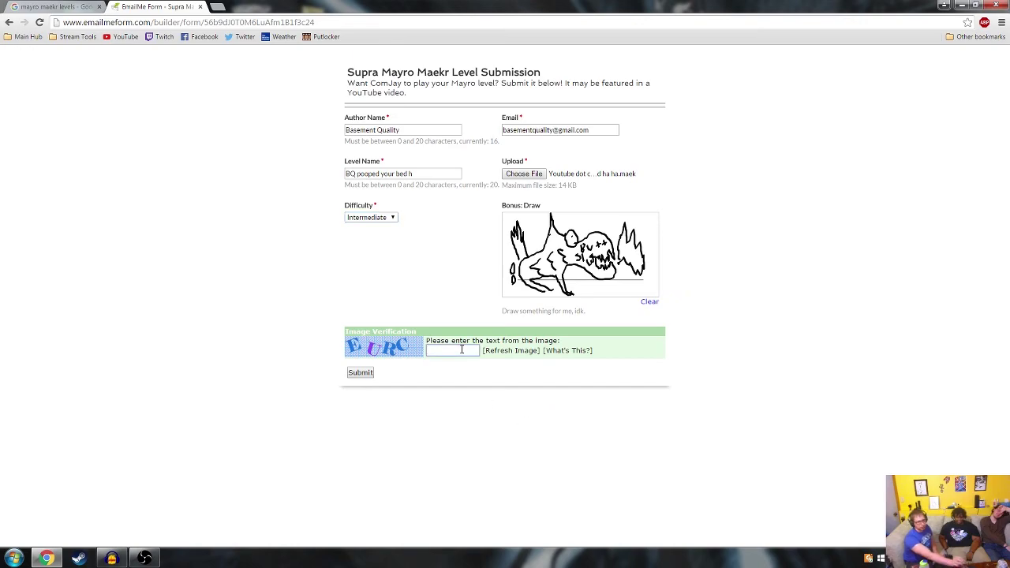
pyautogui.write('Eurc')
pyautogui.click(361, 373)
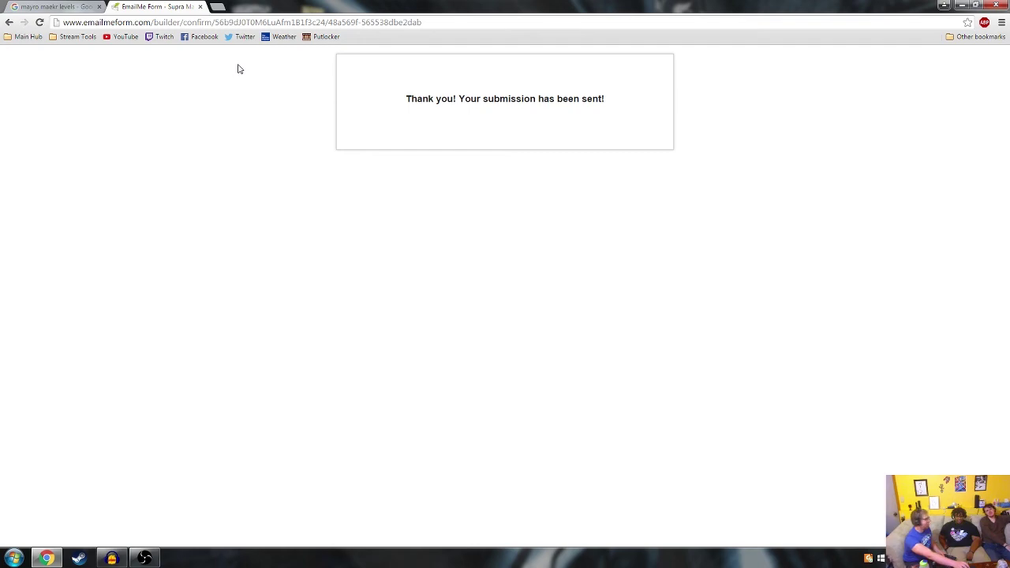
# Step: Close the submission form's browser tab and switch to the OBS window
pyautogui.click(200, 7)
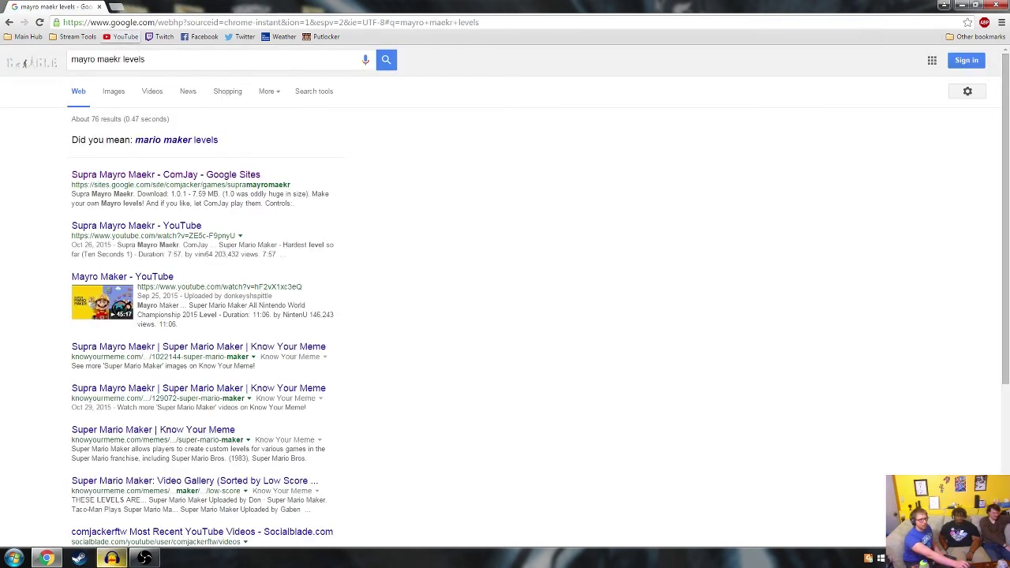
pyautogui.click(132, 560)
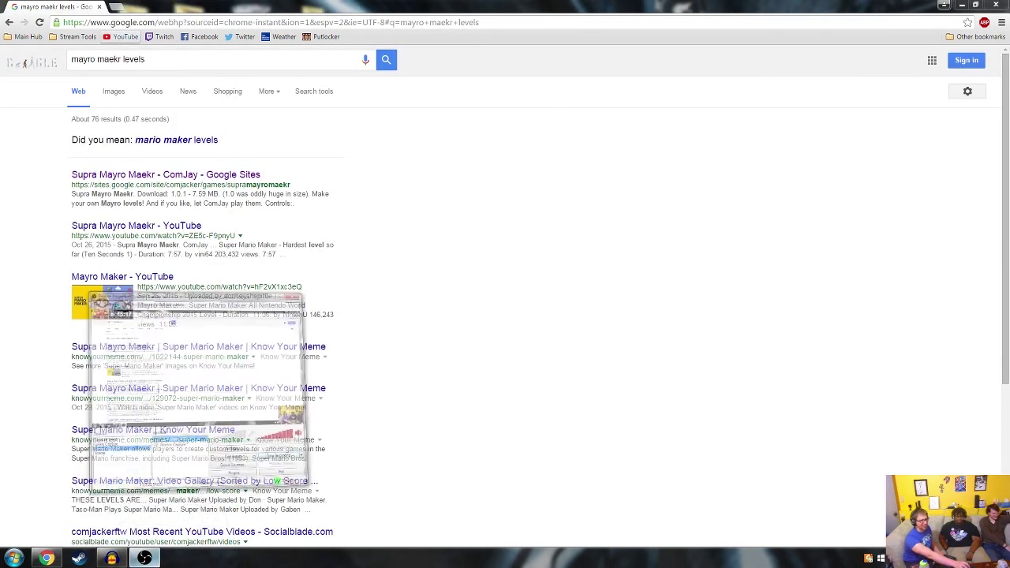